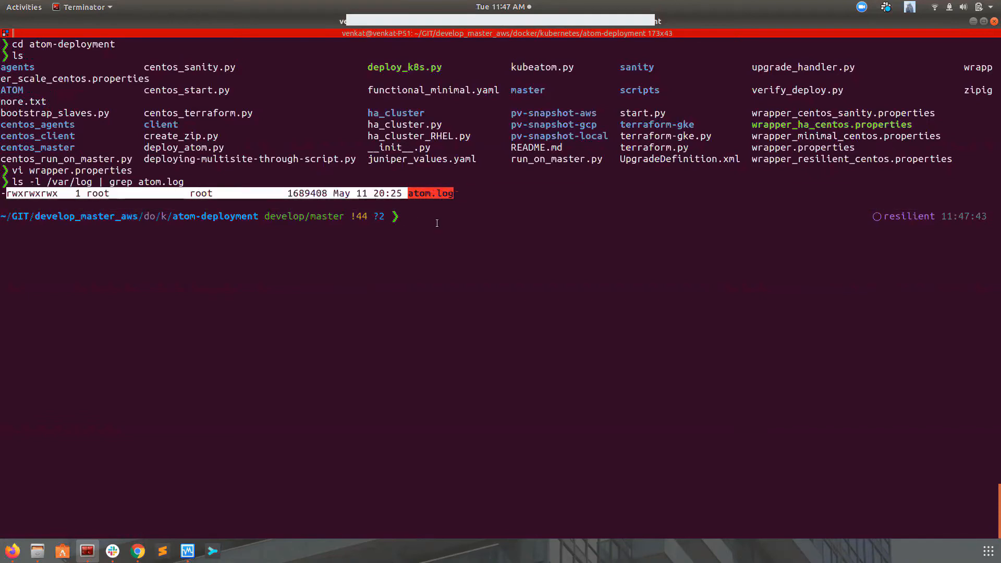
Clear the terminal and run the deployment script with python deploy_atom.py
{"action": "key", "text": "ctrl+l"}
{"action": "type", "text": "python deploy_atom.py"}
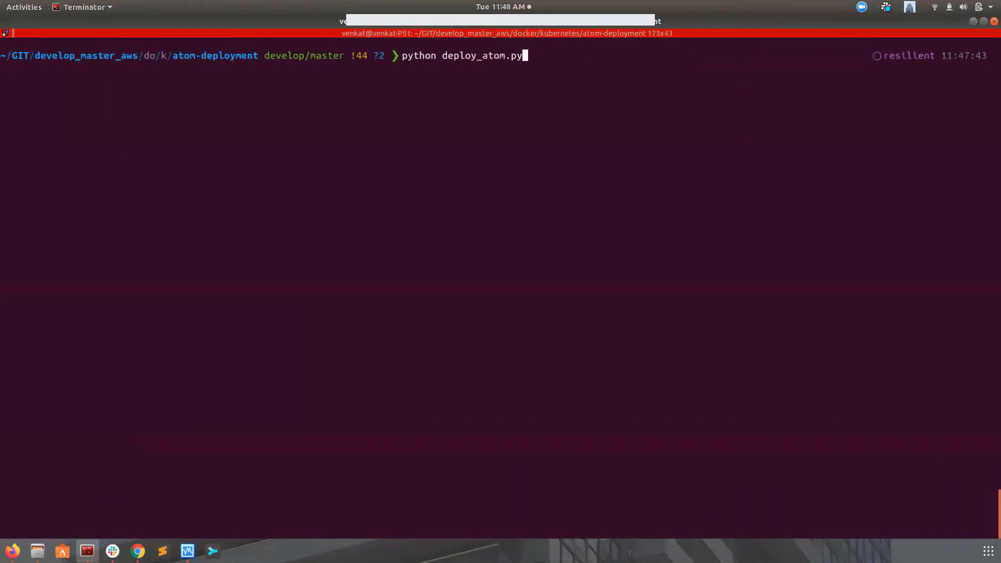
{"action": "key", "text": "Return"}
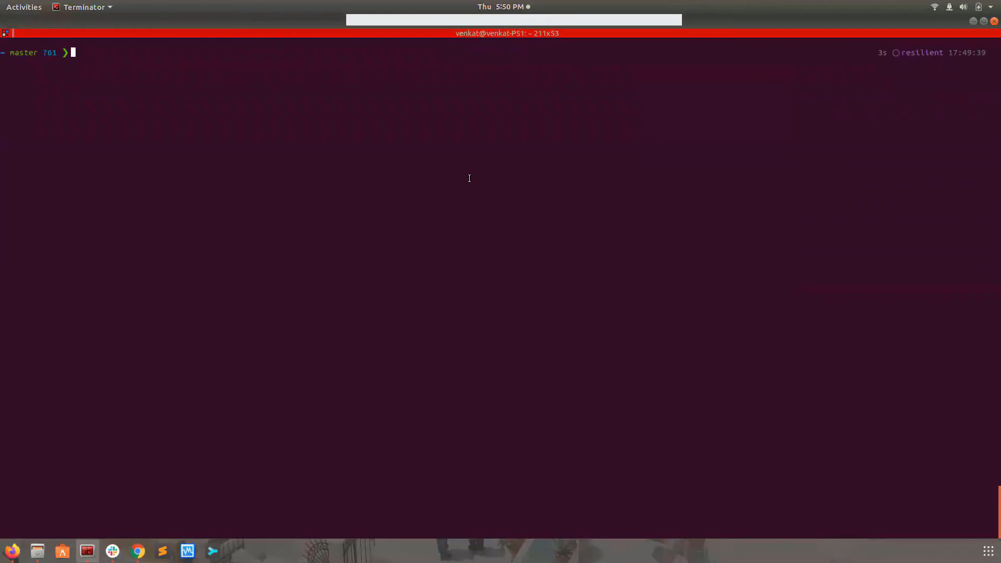
List the cluster nodes with their zones using kubectl get nodes -L failure-domain.beta.kubernetes.io/zone
{"action": "key", "text": "Up"}
{"action": "key", "text": "Up"}
{"action": "key", "text": "Return"}
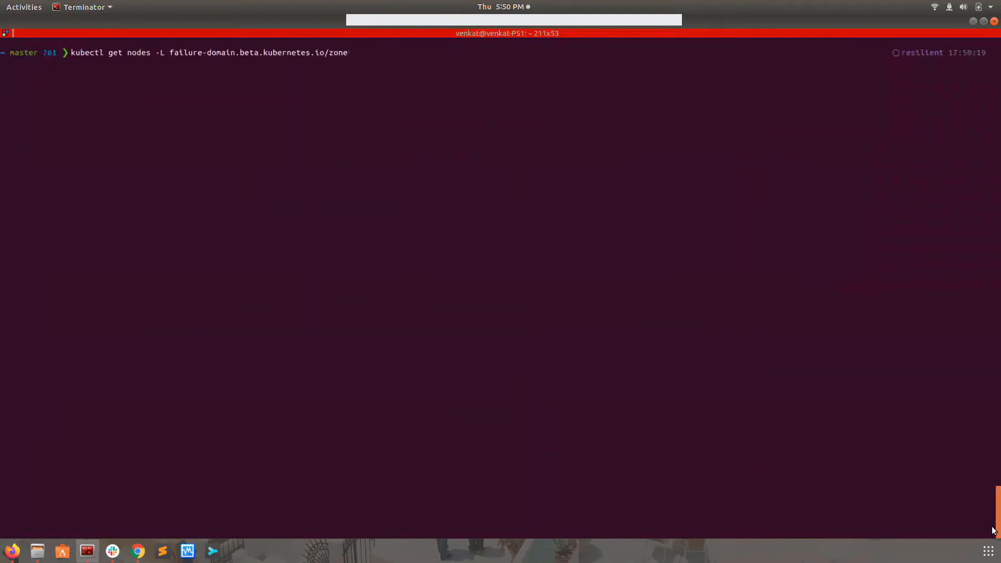
{"action": "key", "text": "Return"}
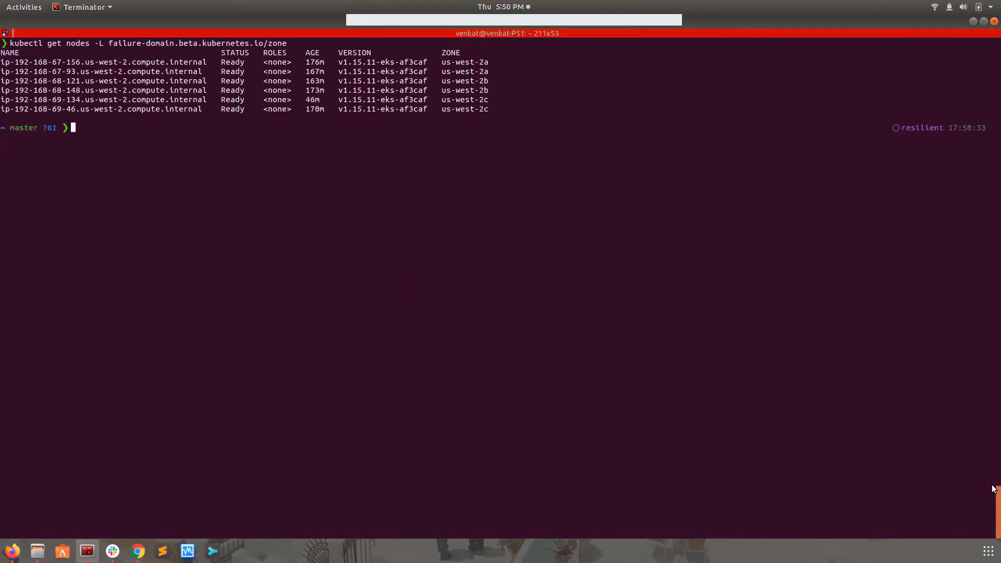
{"action": "scroll", "coordinate": [993, 487], "scroll_direction": "up", "scroll_amount": 6}
{"action": "left_click_drag", "start_coordinate": [993, 486], "coordinate": [993, 460]}
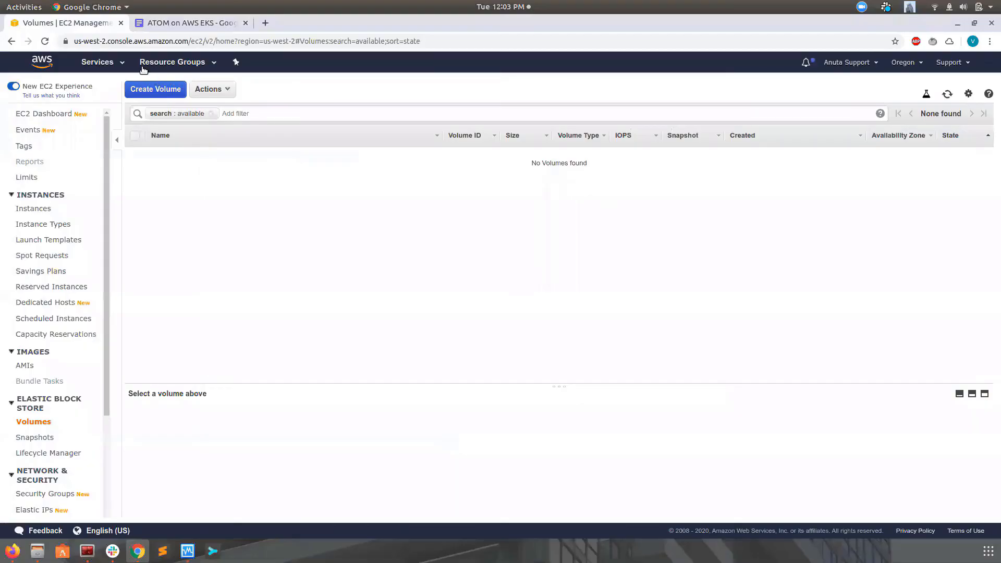
In the AWS VPC console, attach the anuta-vgw virtual private gateway to the eksctl-resilient-cluster/VPC
{"action": "left_click", "coordinate": [121, 64]}
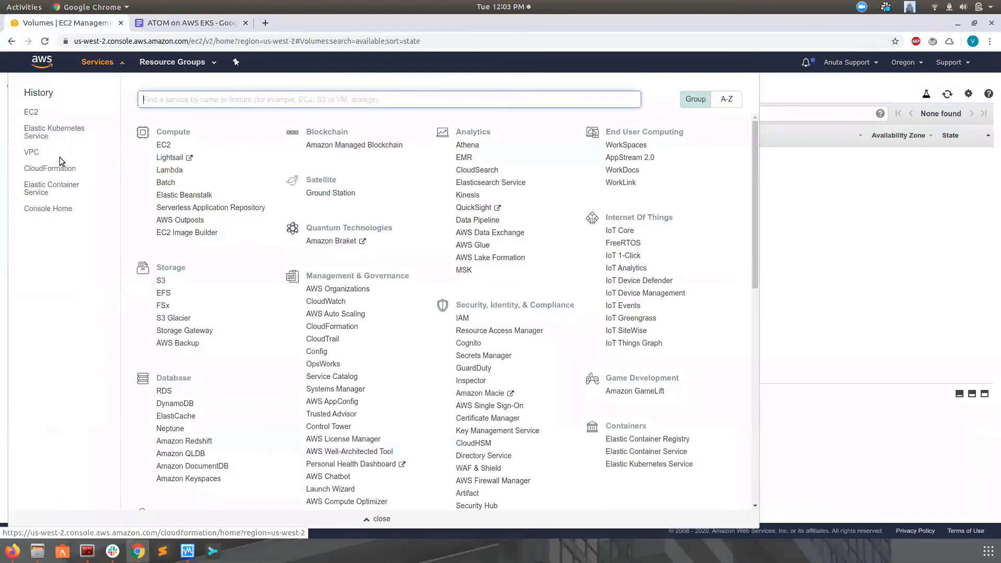
{"action": "left_click", "coordinate": [31, 152]}
{"action": "left_click", "coordinate": [42, 461]}
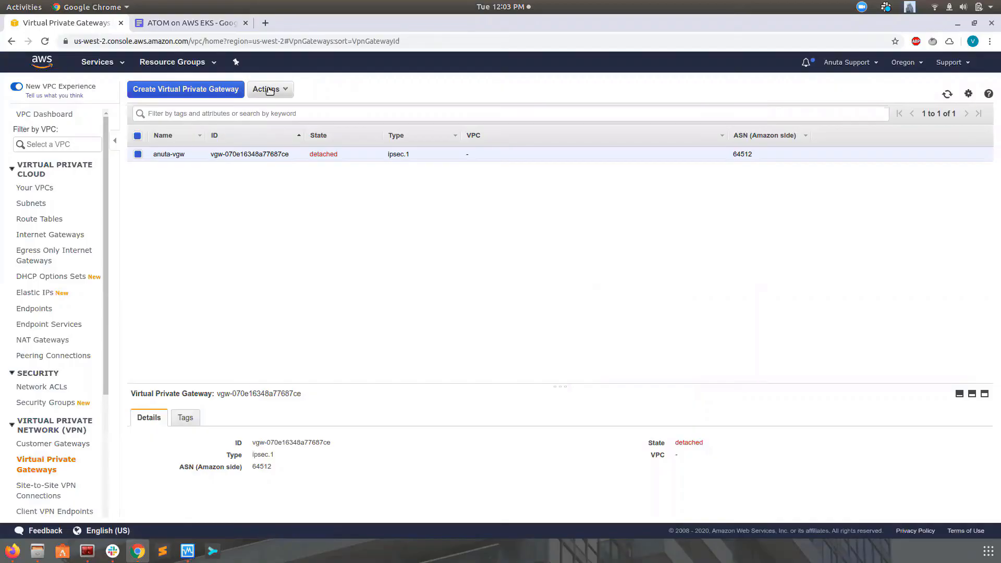
{"action": "left_click", "coordinate": [269, 90]}
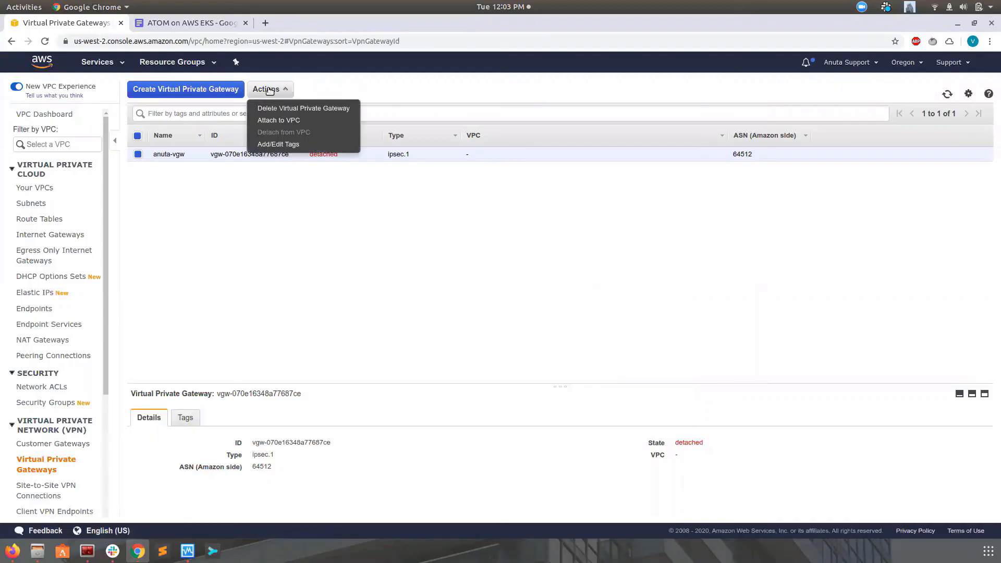
{"action": "left_click", "coordinate": [281, 121]}
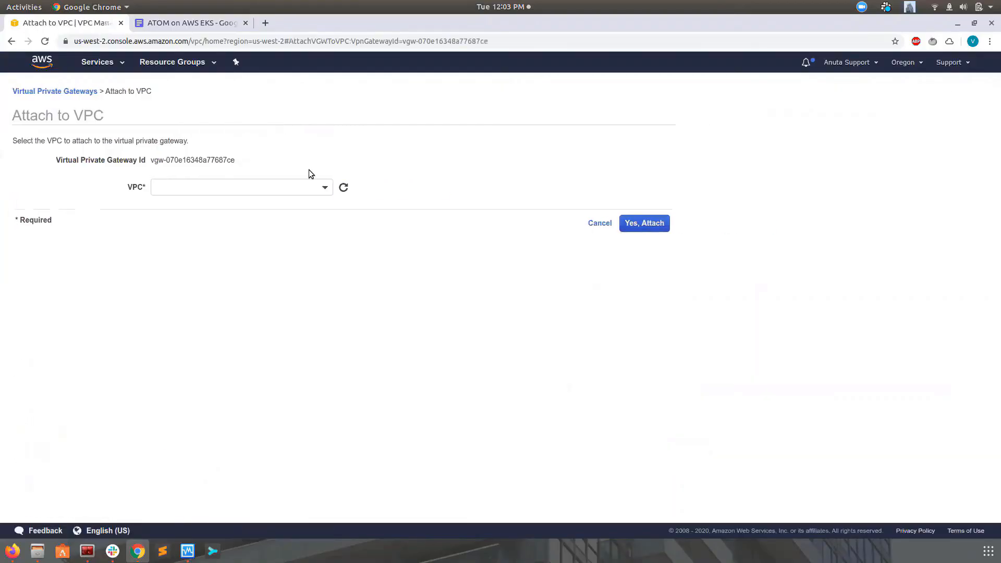
{"action": "left_click", "coordinate": [323, 187]}
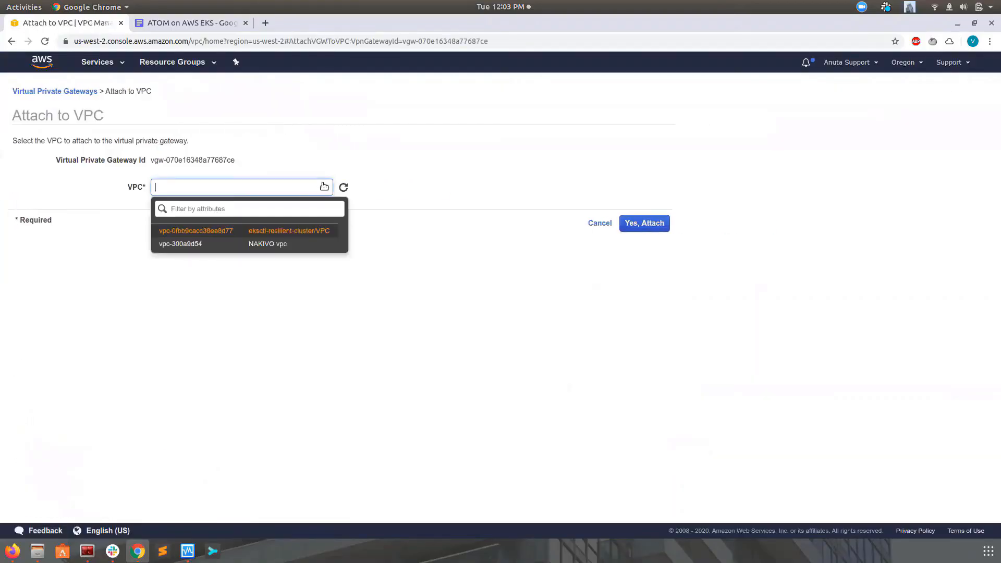
{"action": "left_click", "coordinate": [287, 234]}
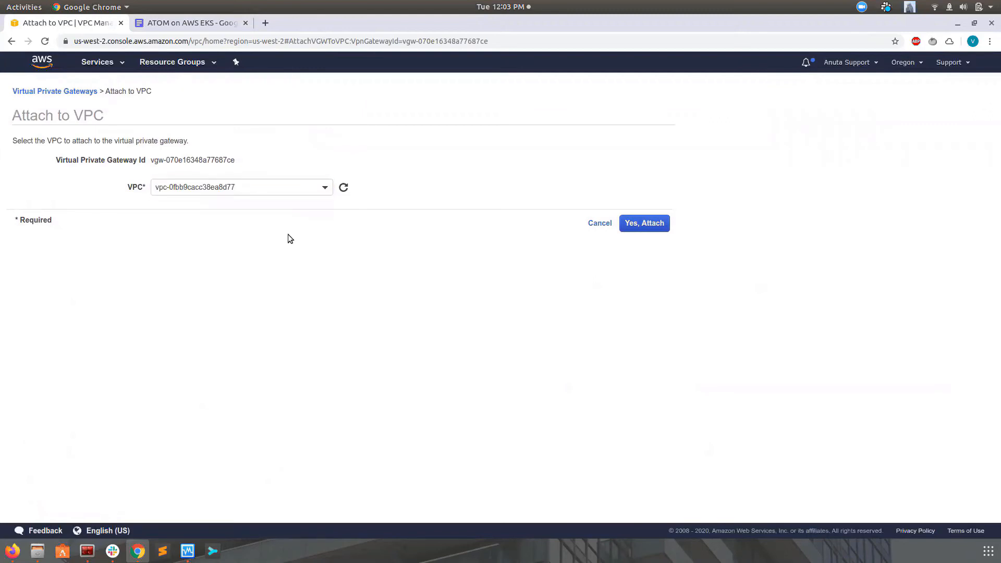
{"action": "left_click", "coordinate": [645, 228]}
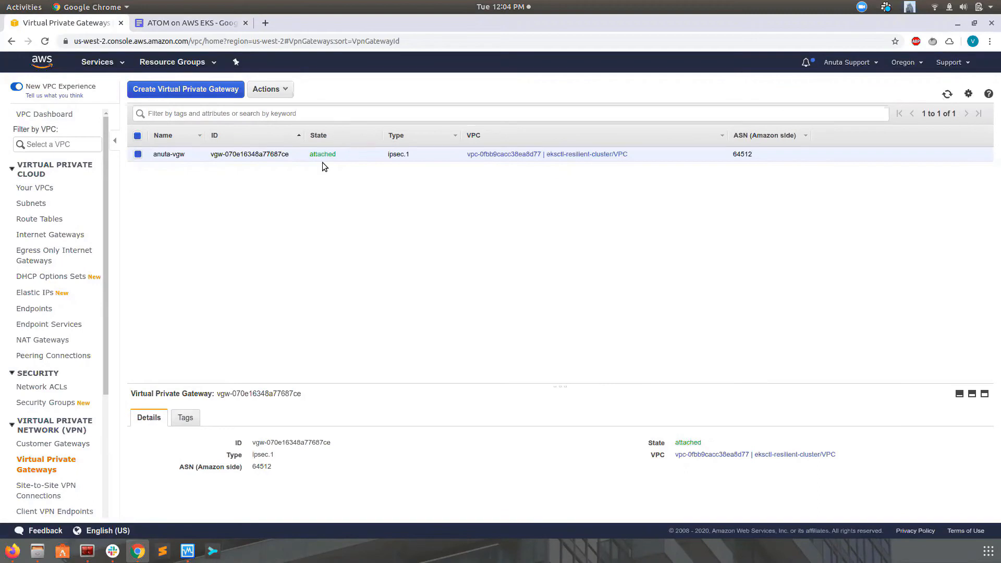
Open the VPC route tables and filter them by the keyword resilient
{"action": "left_click", "coordinate": [43, 220]}
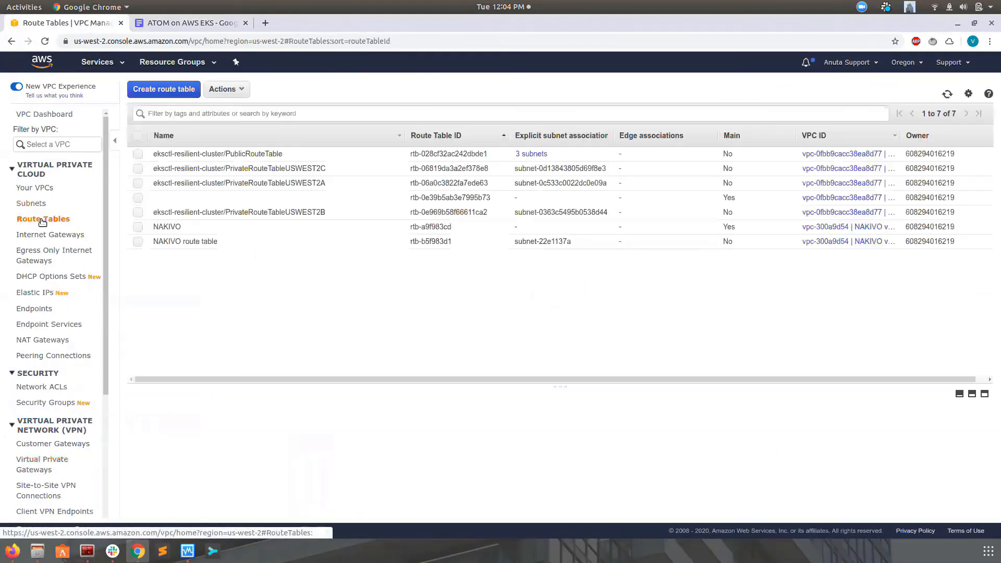
{"action": "left_click", "coordinate": [190, 114]}
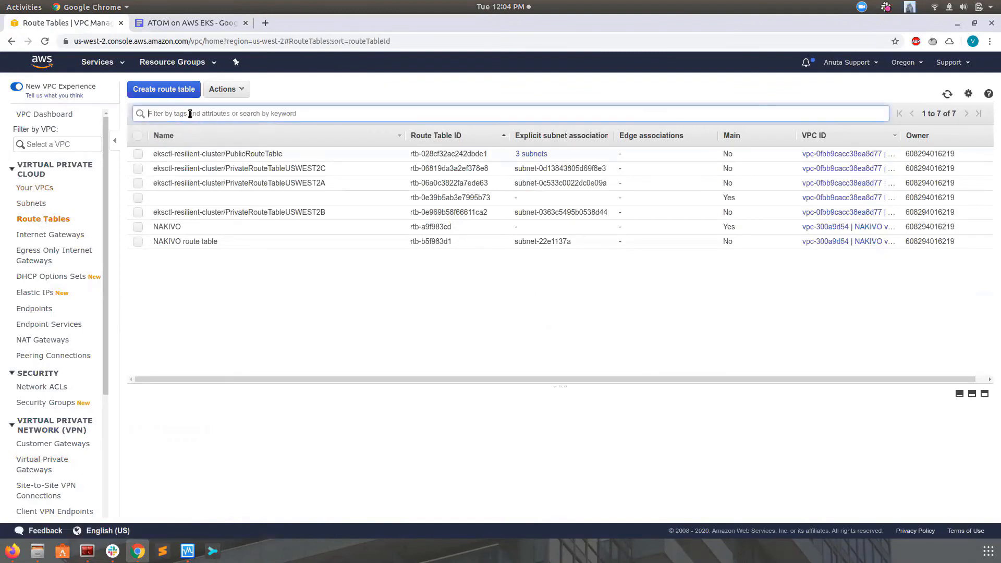
{"action": "type", "text": "resiil"}
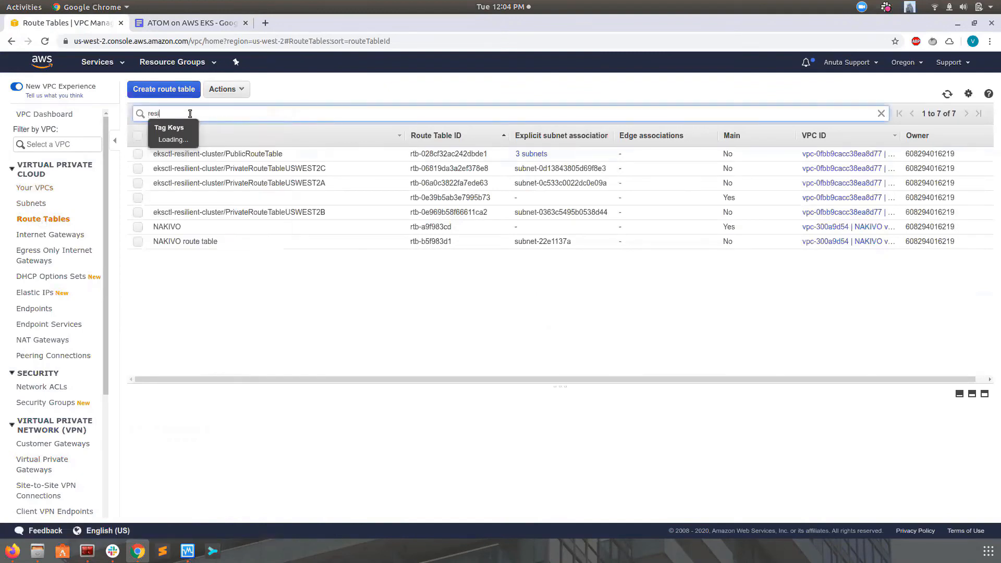
{"action": "type", "text": "ent"}
{"action": "key", "text": "Return"}
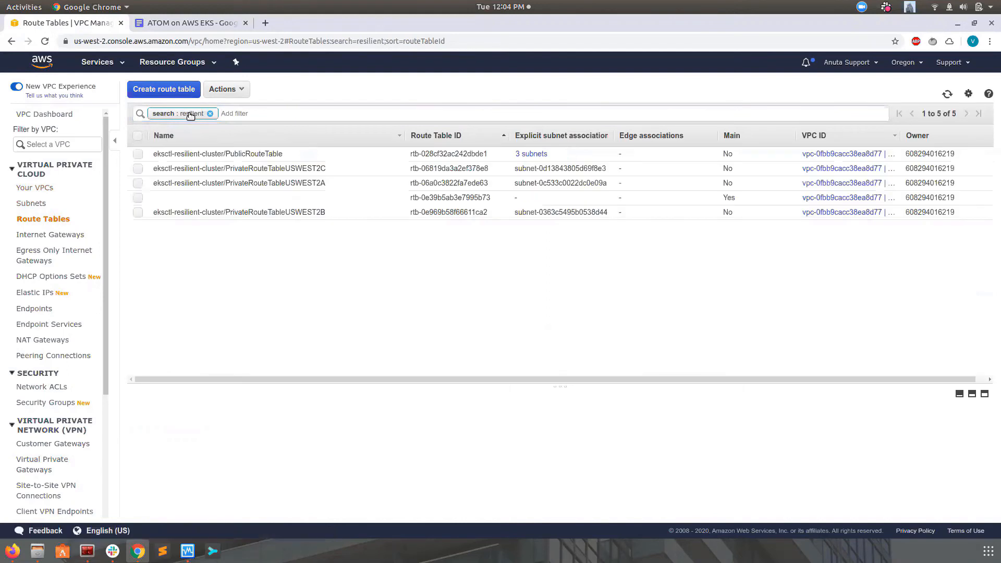
Enable and save route propagation from anuta-vgw on the eksctl-resilient-cluster/PublicRouteTable
{"action": "left_click", "coordinate": [138, 156]}
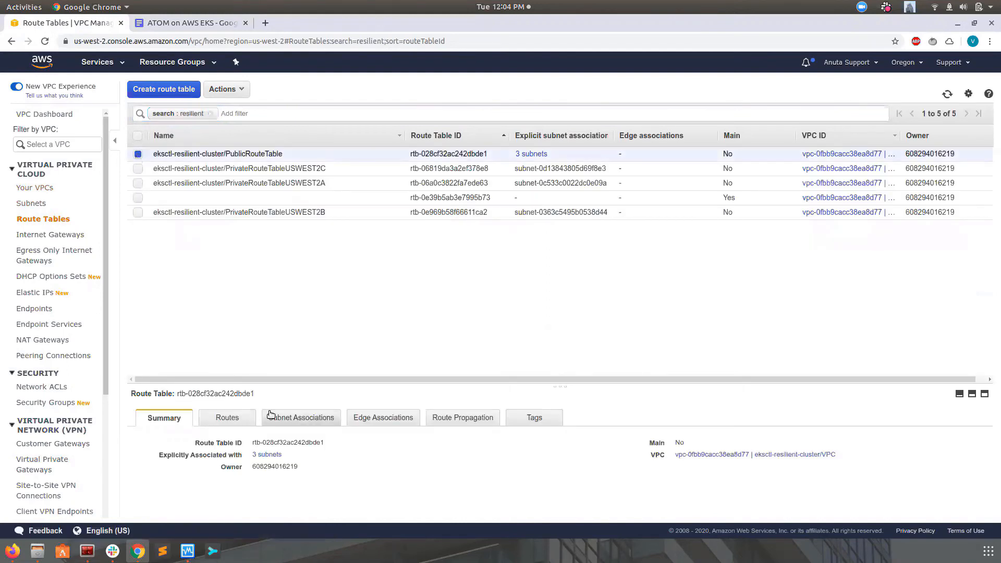
{"action": "left_click", "coordinate": [463, 419]}
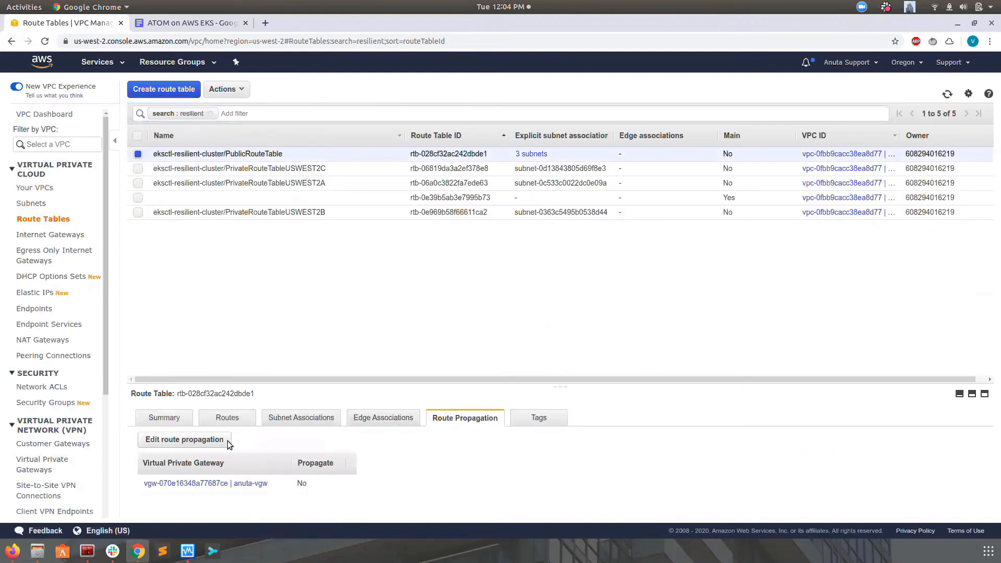
{"action": "left_click", "coordinate": [187, 440]}
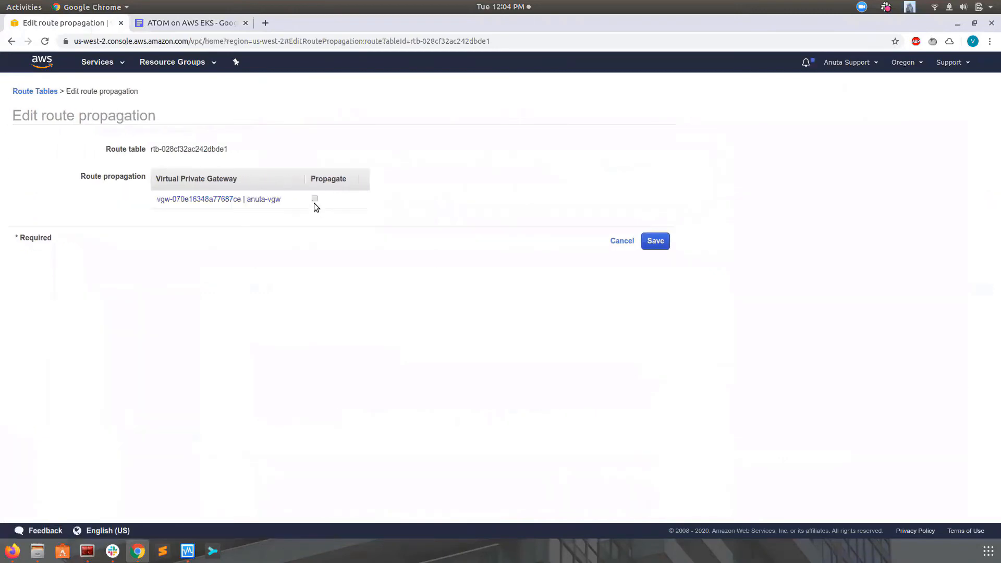
{"action": "left_click", "coordinate": [315, 199]}
{"action": "left_click", "coordinate": [655, 241]}
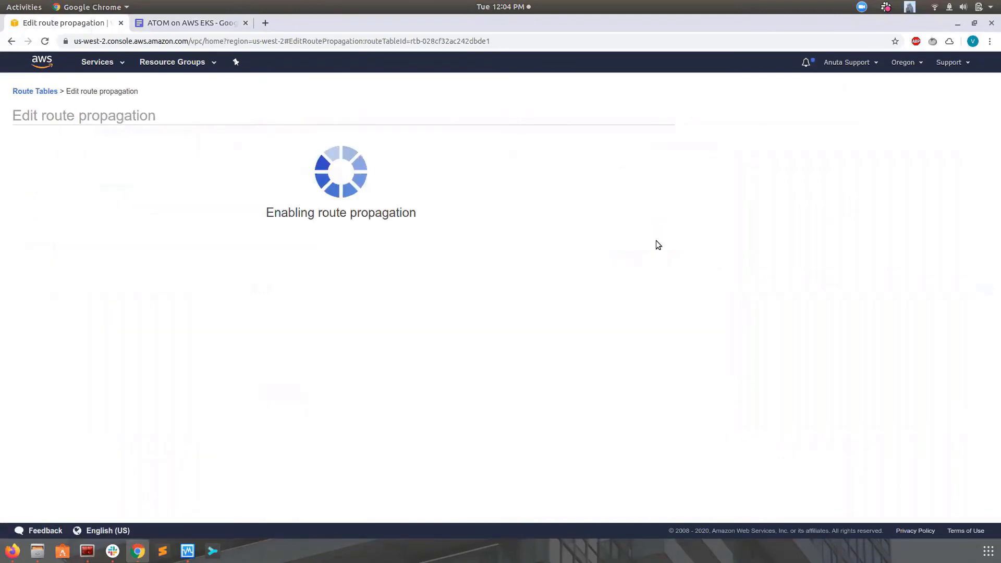
Enable and save route propagation from anuta-vgw on the PrivateRouteTableUSWEST2C route table
{"action": "left_click", "coordinate": [138, 168]}
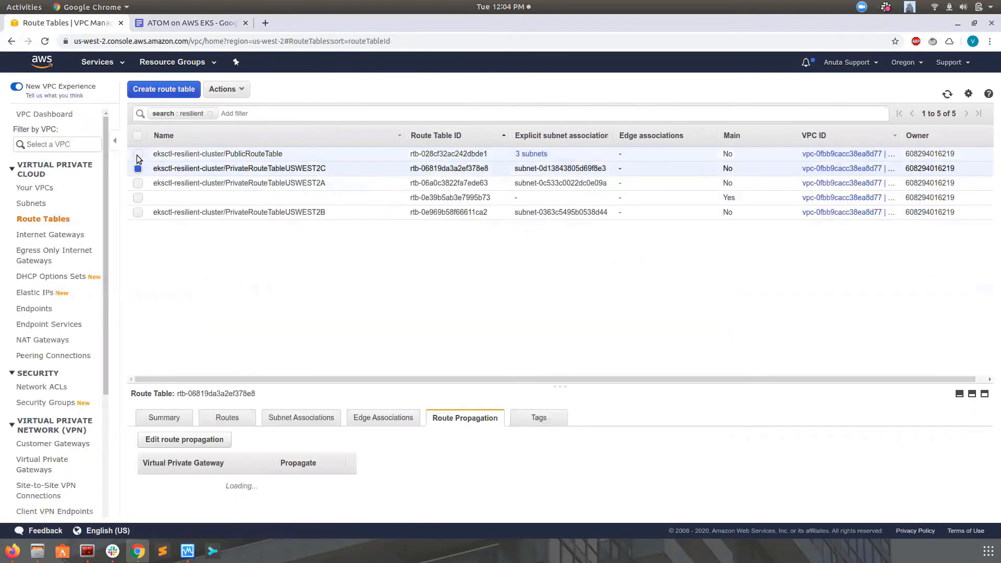
{"action": "left_click", "coordinate": [184, 439]}
{"action": "left_click", "coordinate": [314, 199]}
{"action": "left_click", "coordinate": [655, 241]}
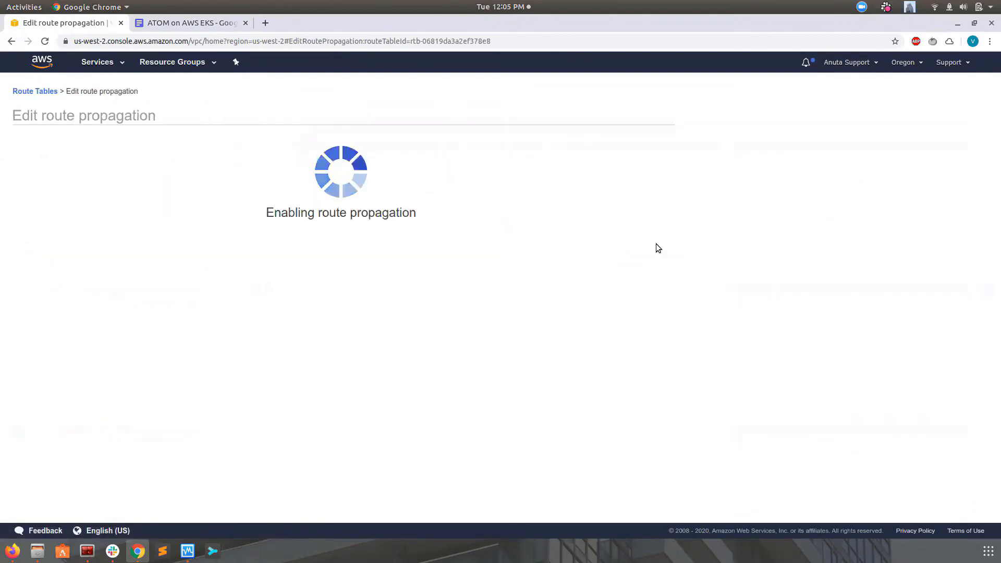
Enable and save route propagation from anuta-vgw on the PrivateRouteTableUSWEST2A route table
{"action": "left_click", "coordinate": [139, 181]}
{"action": "left_click", "coordinate": [138, 168]}
{"action": "left_click", "coordinate": [195, 437]}
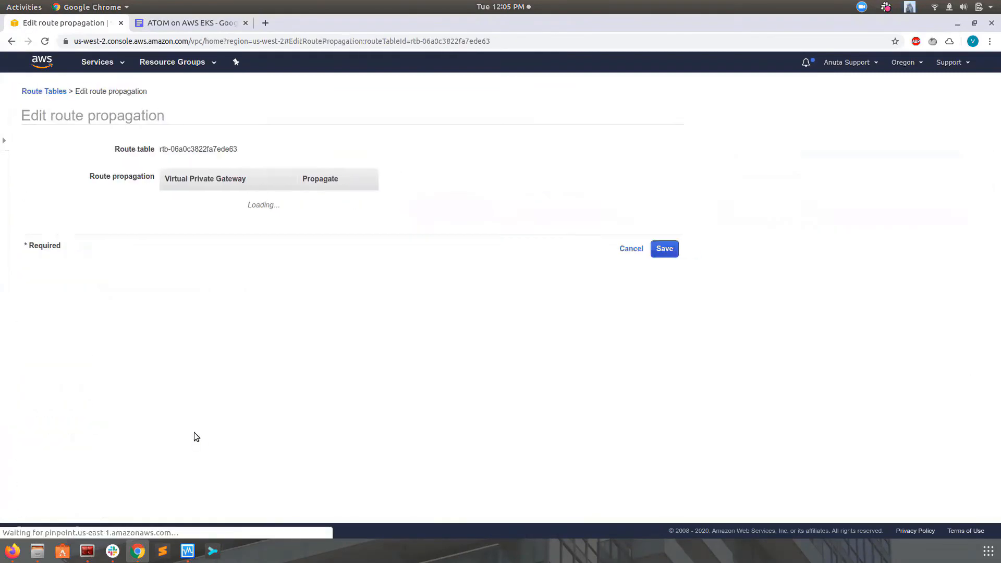
{"action": "left_click", "coordinate": [316, 202]}
{"action": "left_click", "coordinate": [655, 246]}
Enable route propagation from anuta-vgw on the unnamed main route table of the resilient cluster's VPC
{"action": "left_click", "coordinate": [138, 197]}
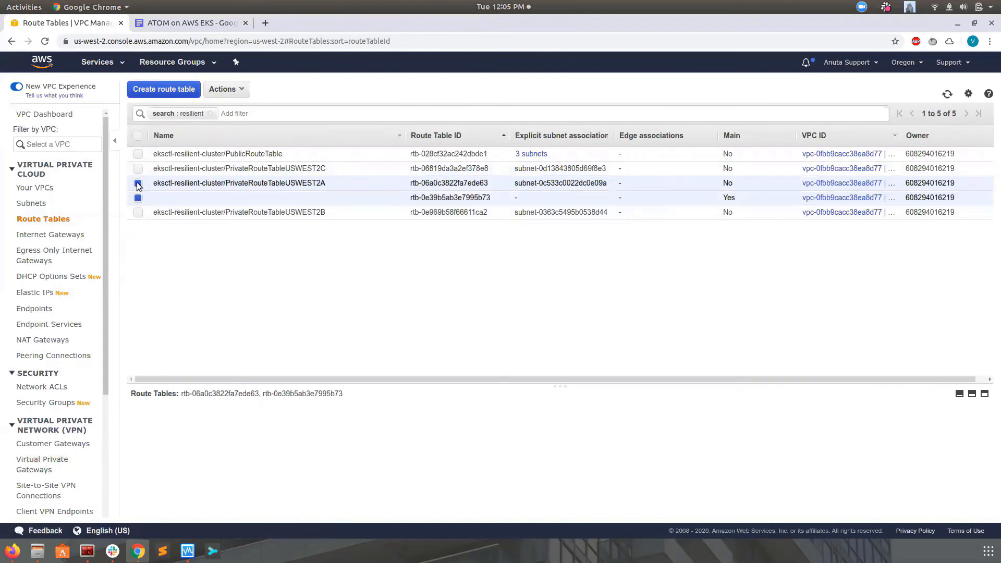
{"action": "left_click", "coordinate": [138, 183]}
{"action": "left_click", "coordinate": [195, 439]}
{"action": "left_click", "coordinate": [621, 241]}
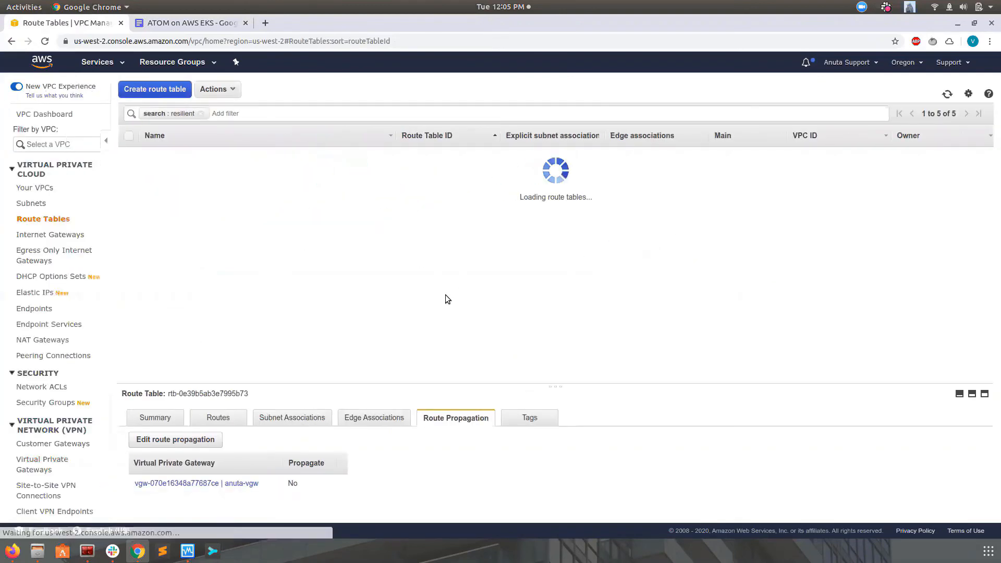
Enable route propagation from anuta-vgw on PrivateRouteTableUSWEST2B, then check the propagation of the unnamed main route table
{"action": "left_click", "coordinate": [135, 214]}
{"action": "left_click", "coordinate": [195, 440]}
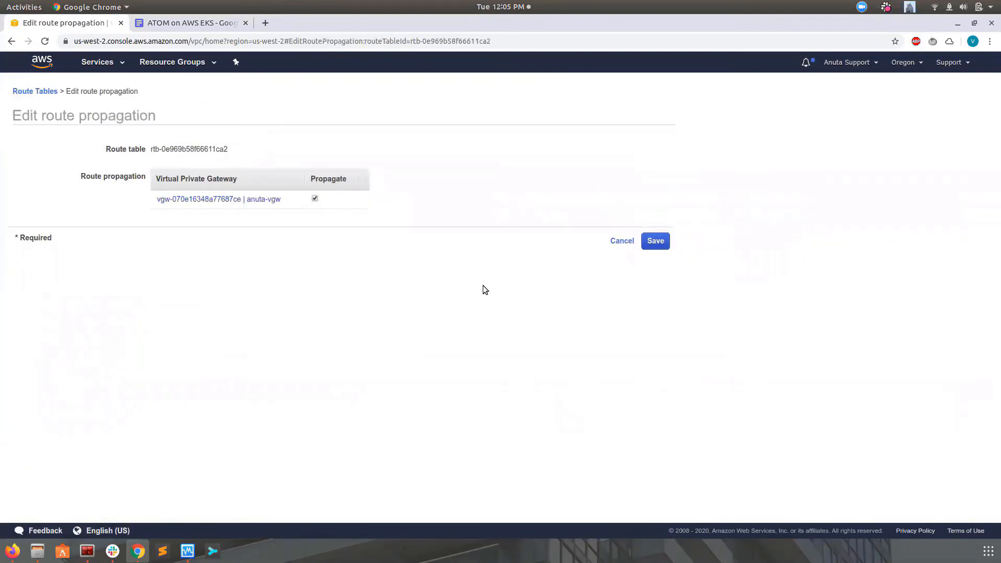
{"action": "left_click", "coordinate": [656, 248]}
{"action": "left_click", "coordinate": [138, 197]}
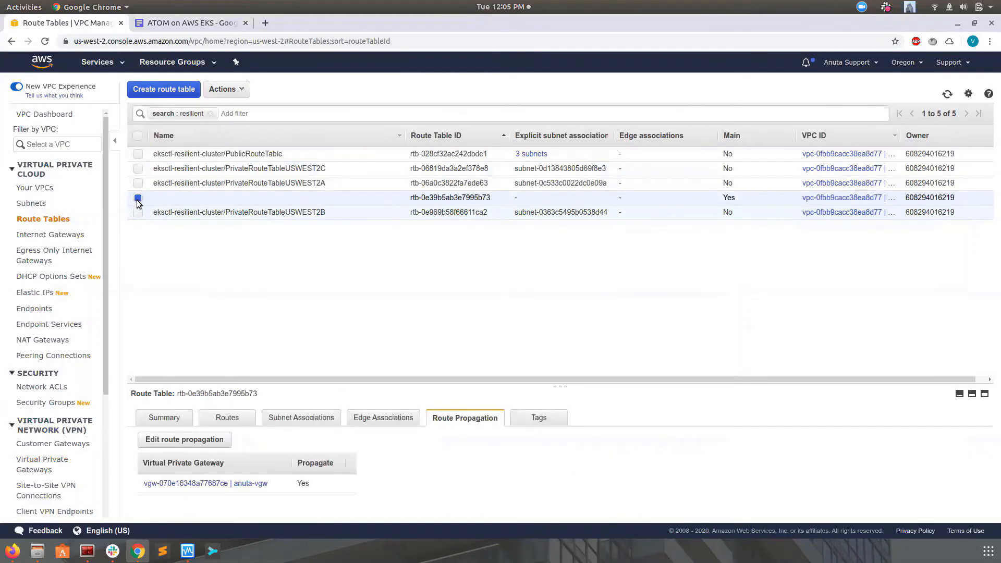
In the eks-cluster-sg-resilient security group, change the Custom ICMP - IPv4 inbound rule to All traffic from Anywhere and save the rules
{"action": "left_click", "coordinate": [162, 214]}
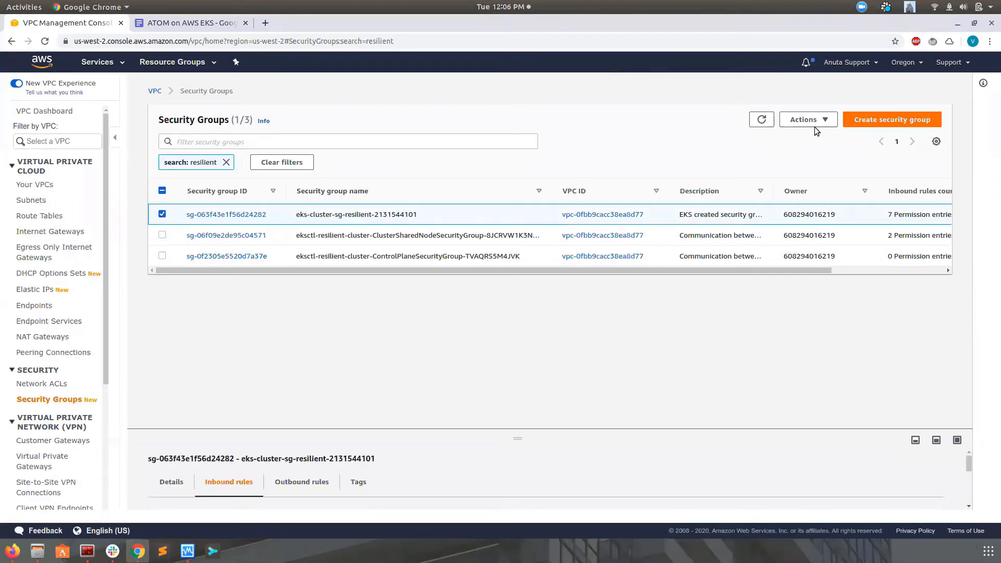
{"action": "left_click", "coordinate": [814, 127]}
{"action": "left_click", "coordinate": [819, 151]}
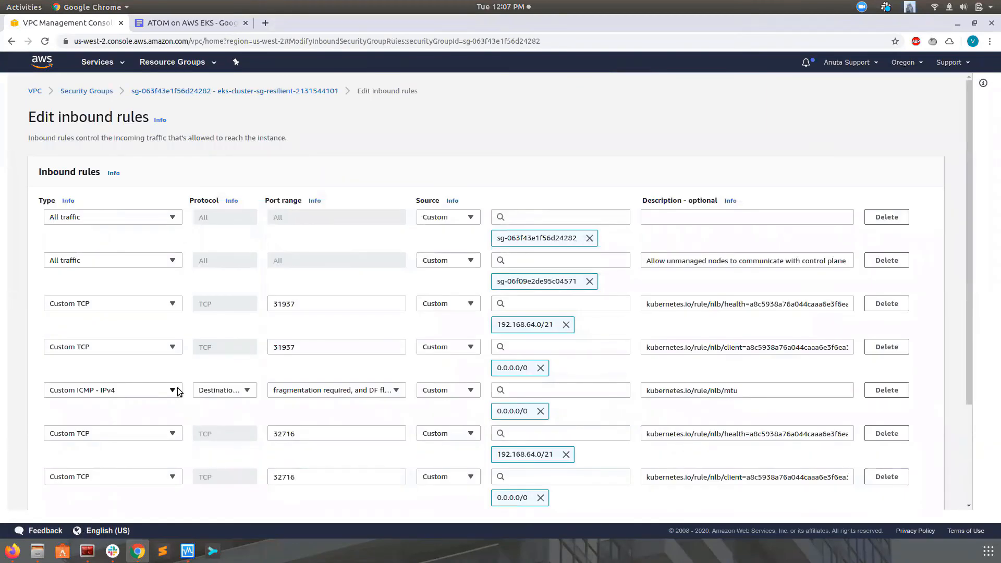
{"action": "left_click", "coordinate": [172, 390]}
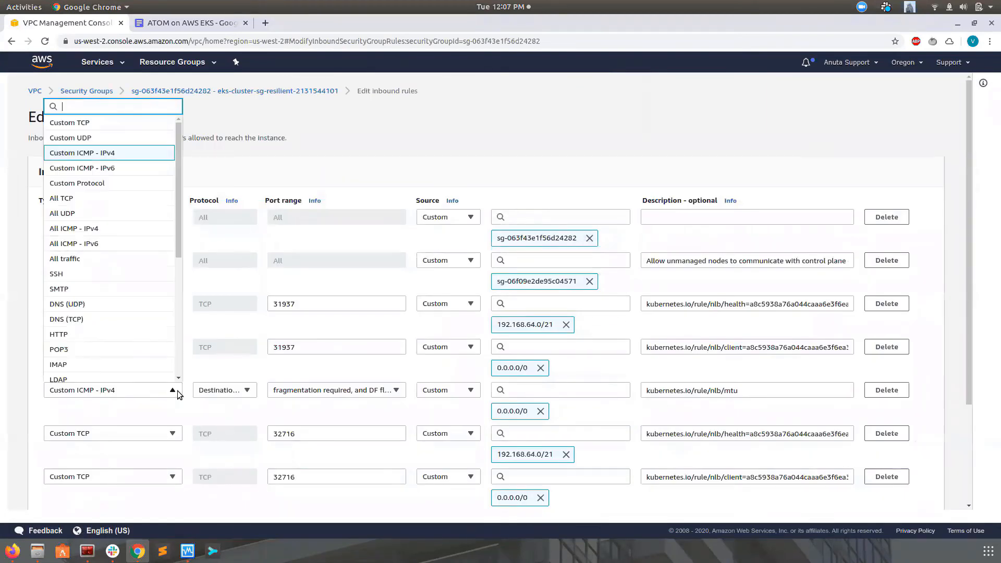
{"action": "left_click", "coordinate": [97, 259]}
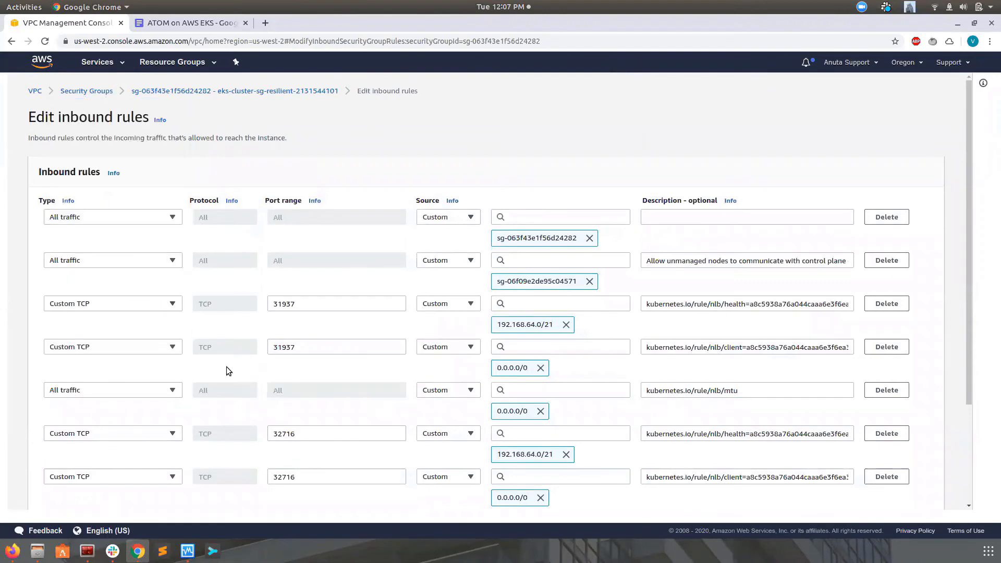
{"action": "left_click", "coordinate": [472, 391]}
{"action": "left_click", "coordinate": [458, 420]}
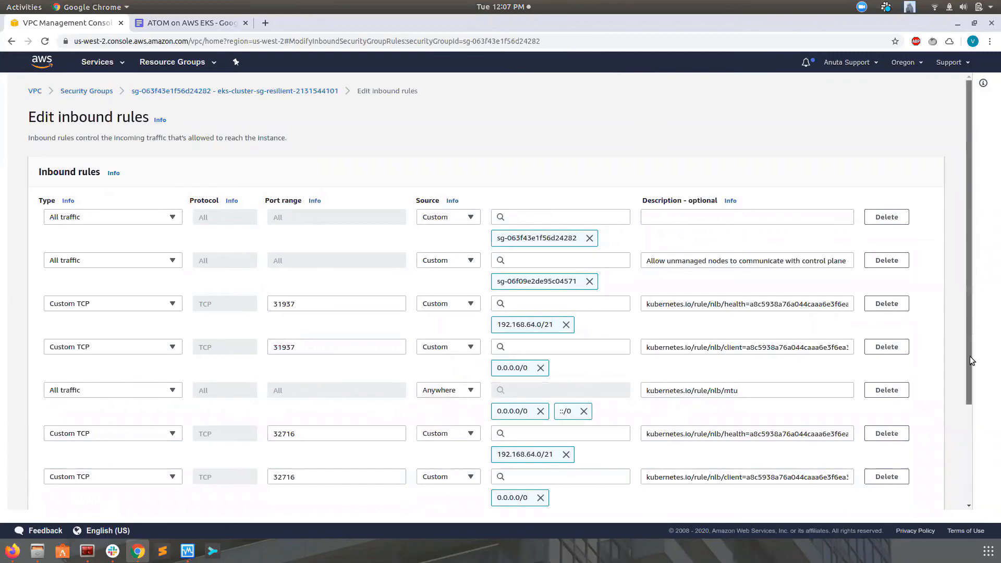
{"action": "left_click", "coordinate": [971, 417]}
{"action": "left_click", "coordinate": [914, 492]}
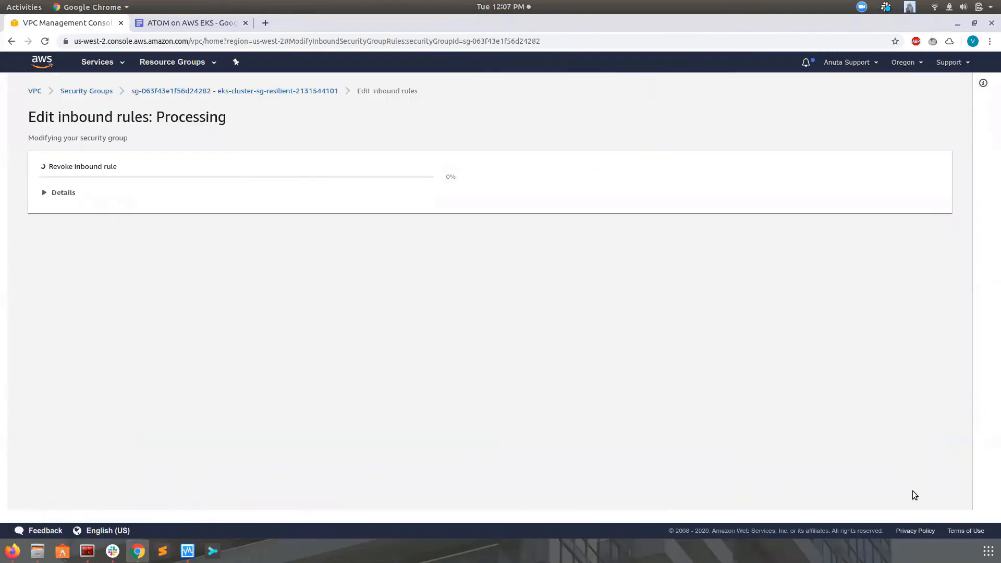
Switch to the Terminator terminal and run kubectl get svc -n atom | grep Load to list the load balancer service
{"action": "key", "text": "alt+Tab"}
{"action": "type", "text": "kube"}
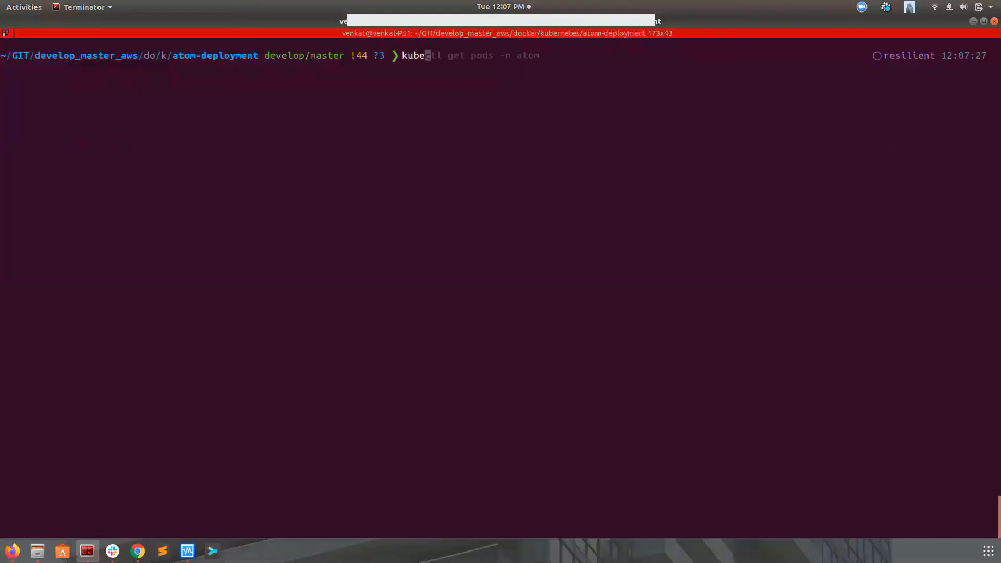
{"action": "type", "text": "ctl get svc"}
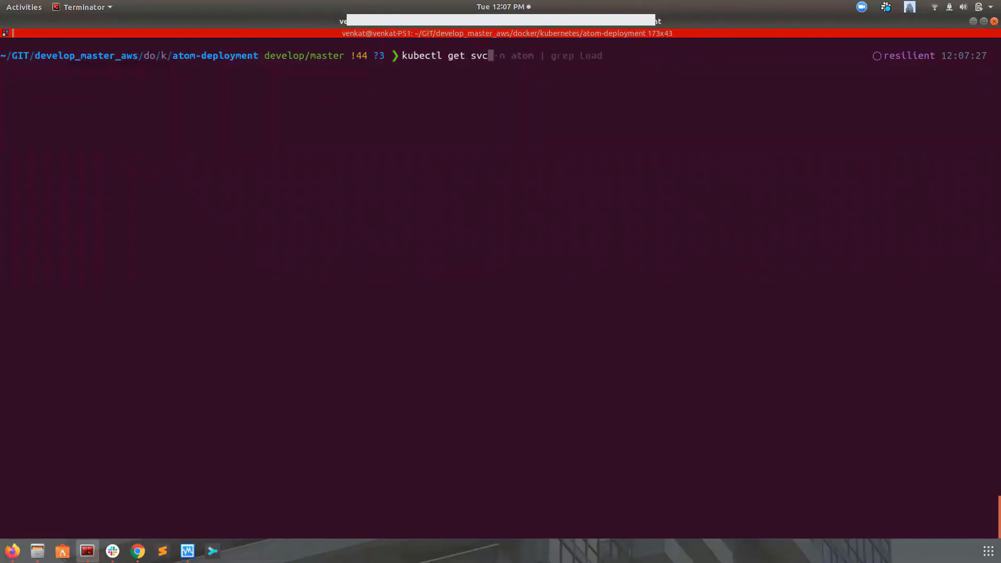
{"action": "key", "text": "Right"}
{"action": "key", "text": "Return"}
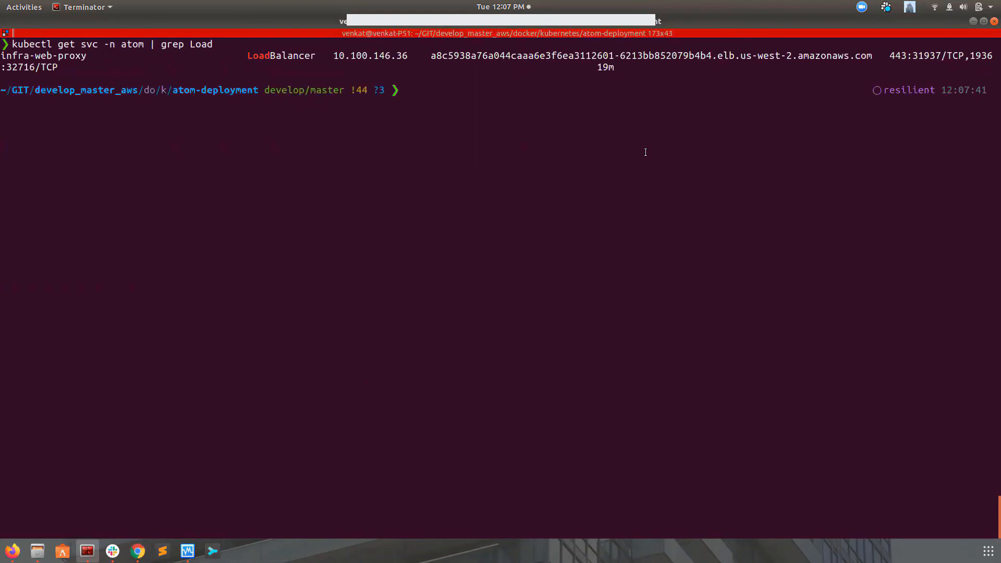
Copy the infra-web-proxy load balancer hostname, open it in a new Chrome page and proceed past the certificate warning
{"action": "double_click", "coordinate": [695, 55]}
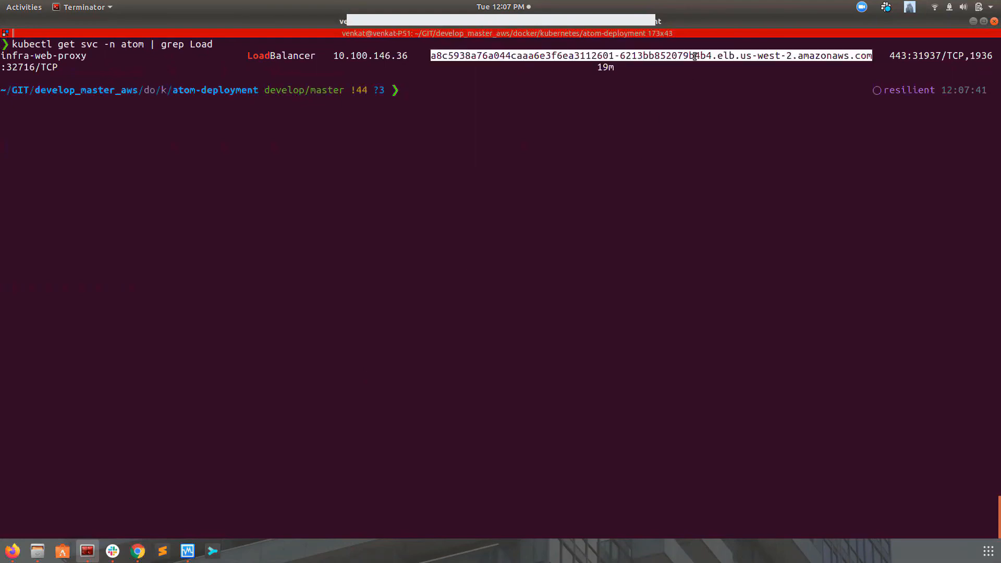
{"action": "right_click", "coordinate": [695, 55]}
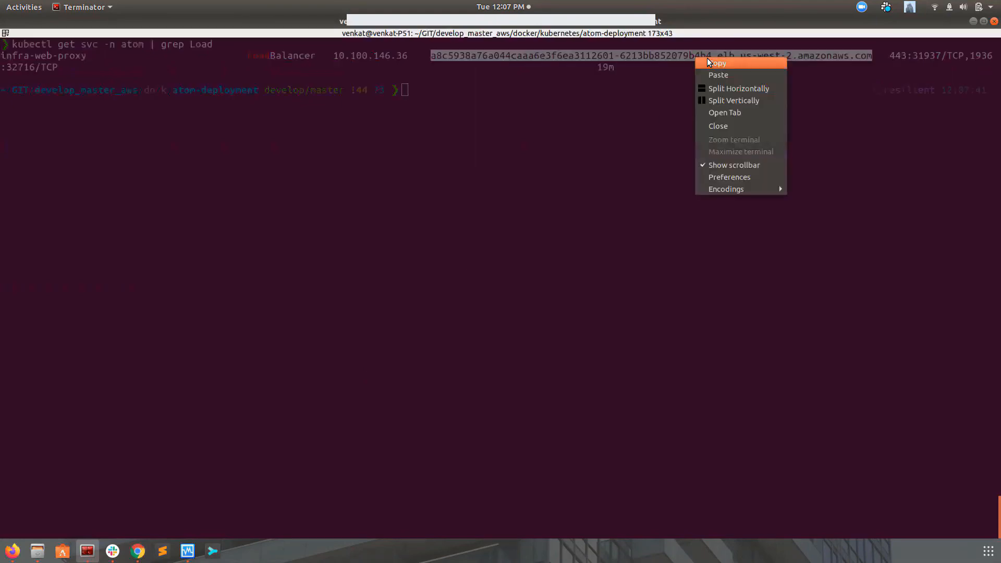
{"action": "left_click", "coordinate": [714, 63]}
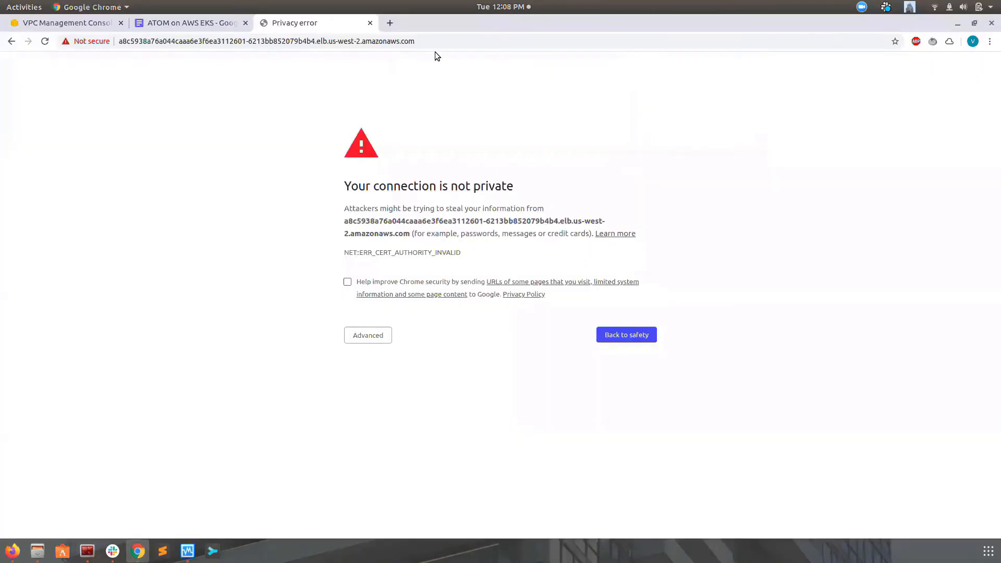
{"action": "left_click", "coordinate": [368, 335]}
{"action": "left_click", "coordinate": [379, 427]}
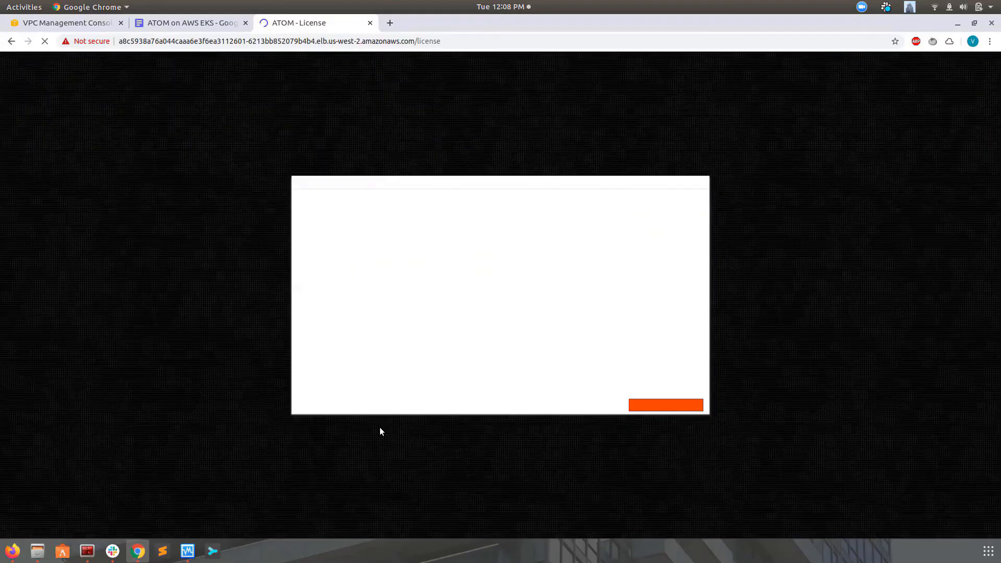
Upload the AnutaLicense - Copy.lic file from Downloads as the ATOM license and continue to ATOM
{"action": "left_click", "coordinate": [635, 404]}
{"action": "left_click", "coordinate": [601, 290]}
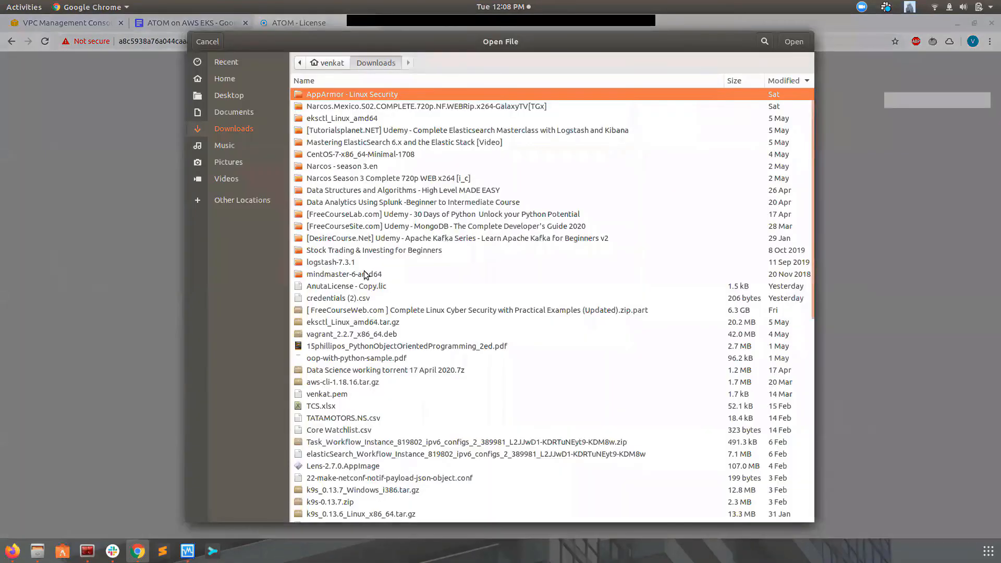
{"action": "left_click", "coordinate": [360, 226]}
{"action": "left_click", "coordinate": [790, 40]}
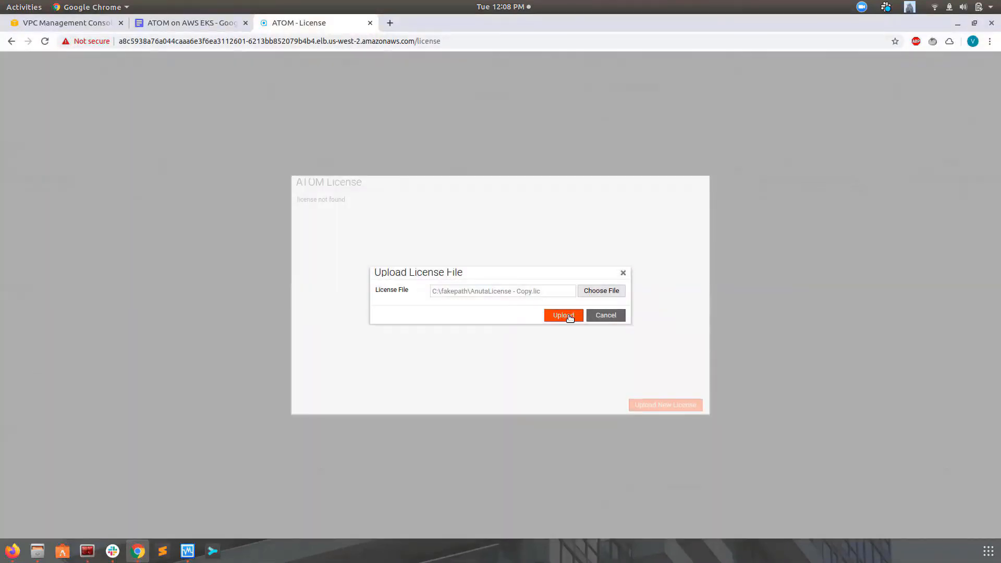
{"action": "left_click", "coordinate": [570, 315]}
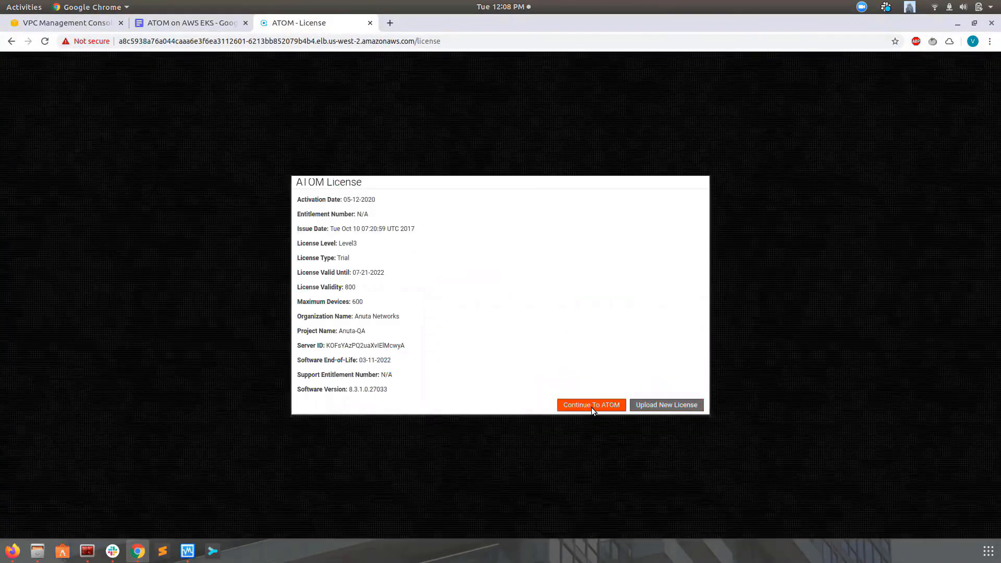
{"action": "left_click", "coordinate": [591, 406]}
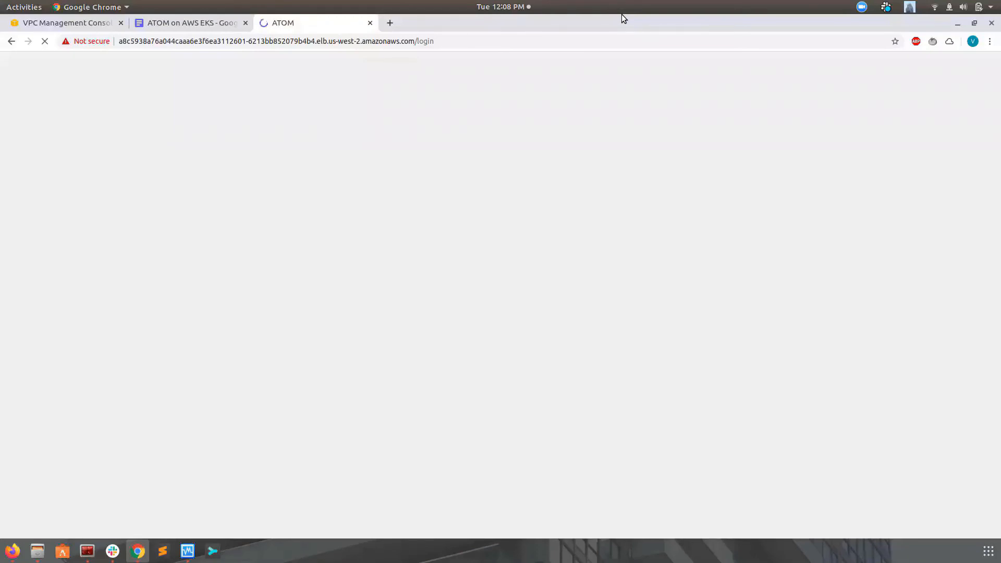
Log in to ATOM as admin with the account password, leaving the organization empty
{"action": "left_click", "coordinate": [669, 245]}
{"action": "type", "text": "a"}
{"action": "left_click", "coordinate": [657, 284]}
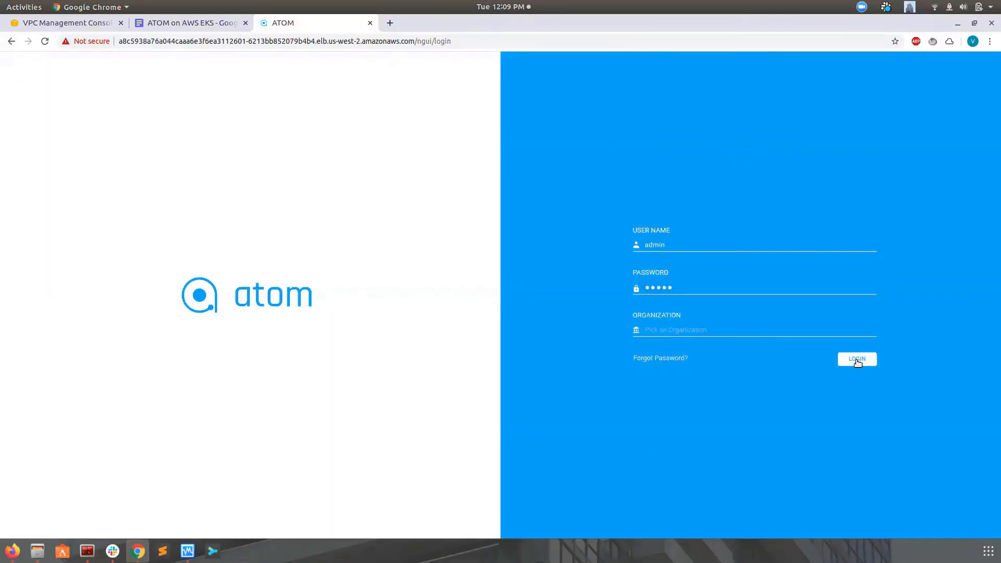
{"action": "left_click", "coordinate": [857, 361]}
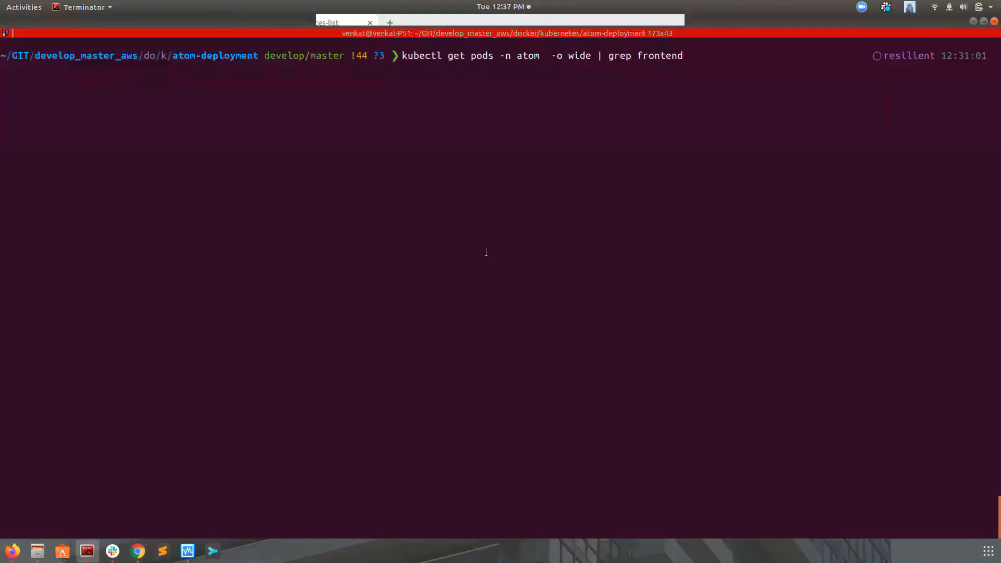
Run kubectl get pods -n atom -o wide | grep frontend in the terminal and compare the node addresses with the selected EC2 instance's private IP in Chrome
{"action": "key", "text": "Return"}
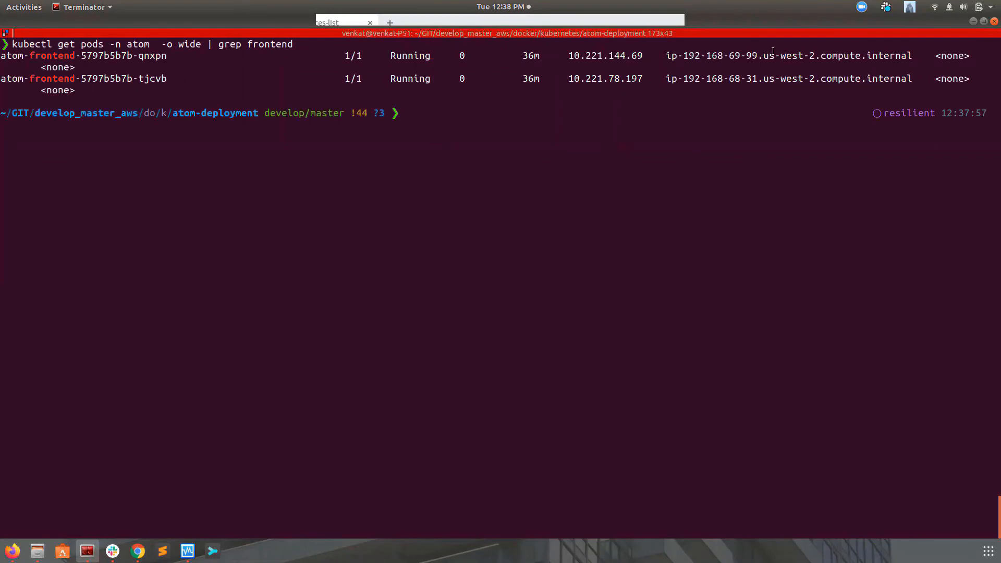
{"action": "key", "text": "alt+Tab"}
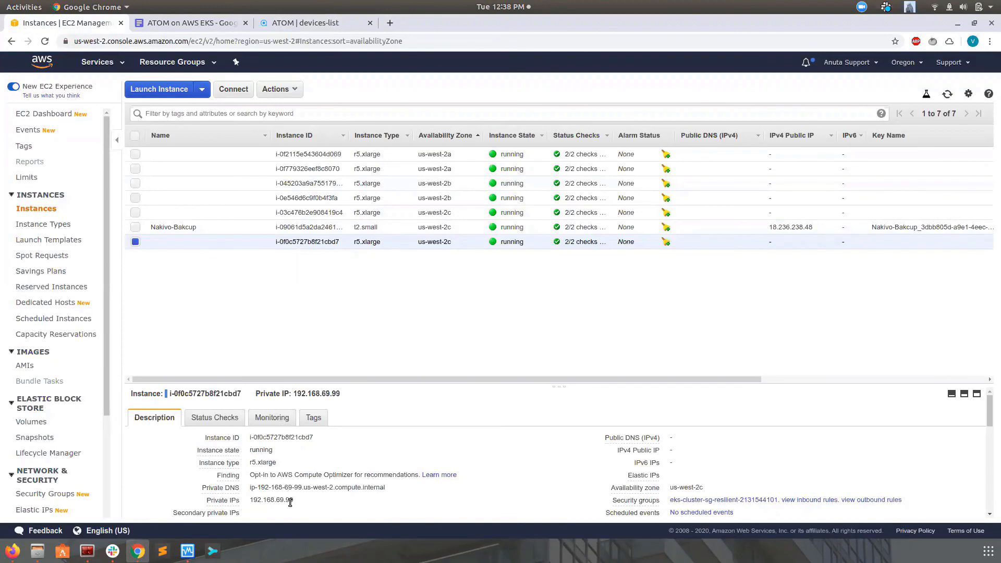
{"action": "left_click_drag", "start_coordinate": [292, 502], "coordinate": [252, 501]}
{"action": "left_click", "coordinate": [338, 502]}
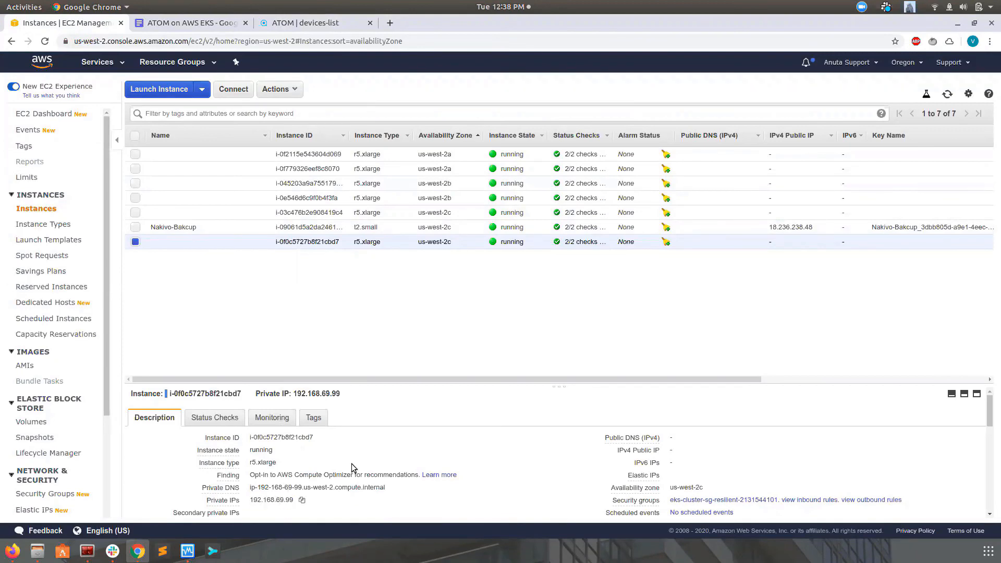
Stop the selected r5.xlarge EC2 instance in us-west-2c, then list the atom frontend pods again in the terminal
{"action": "left_click", "coordinate": [276, 90]}
{"action": "mouse_move", "coordinate": [305, 163]}
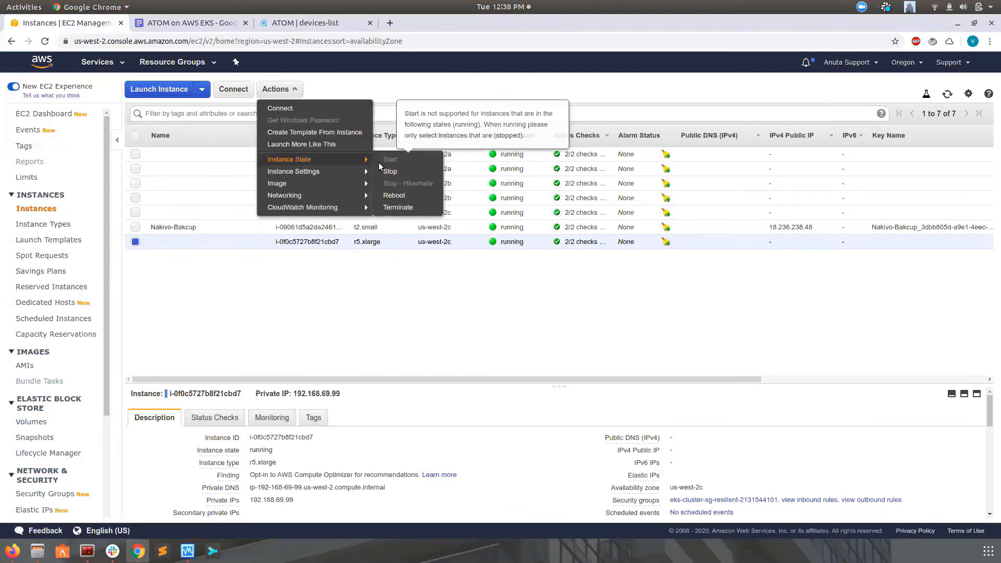
{"action": "left_click", "coordinate": [390, 175]}
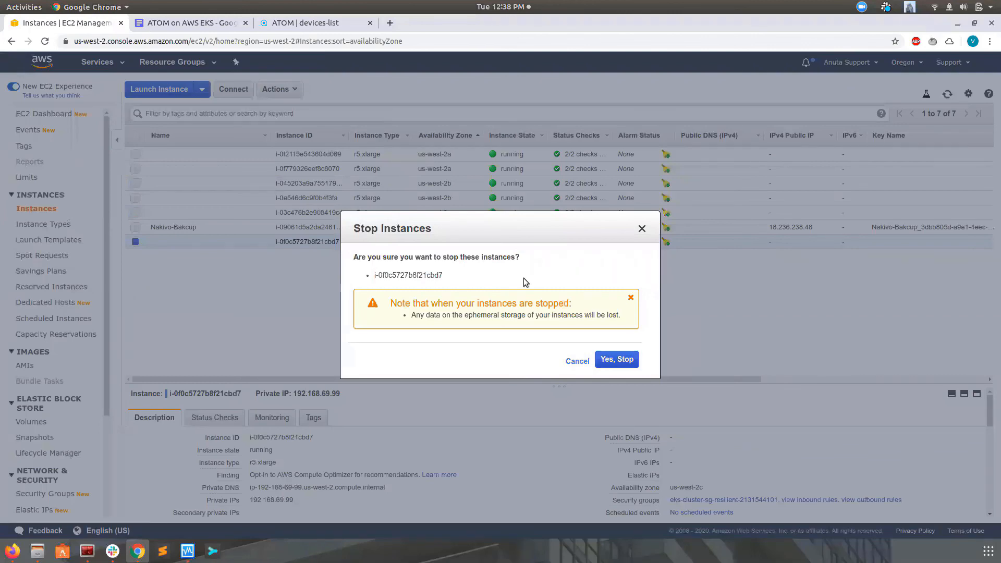
{"action": "left_click", "coordinate": [609, 361]}
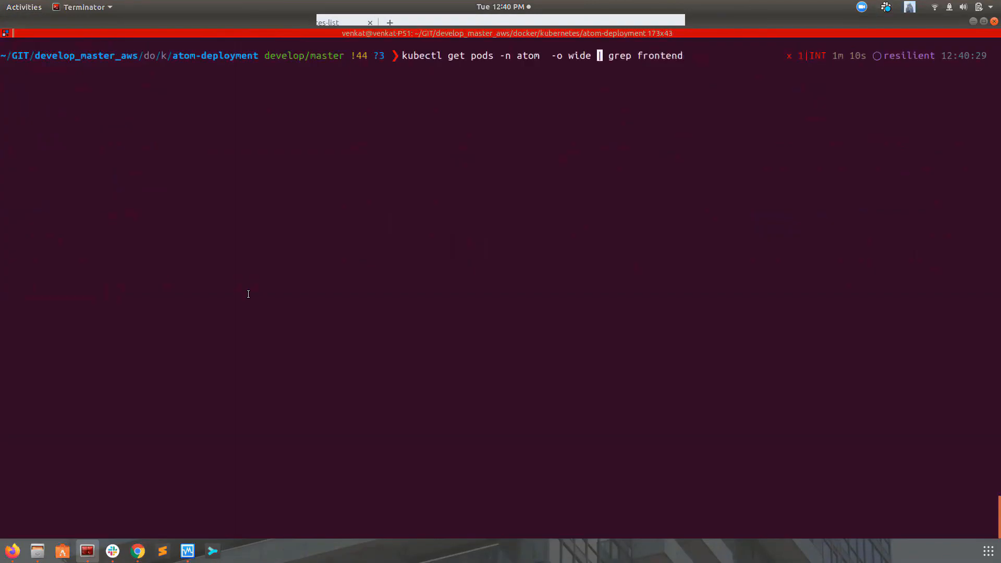
{"action": "key", "text": "Return"}
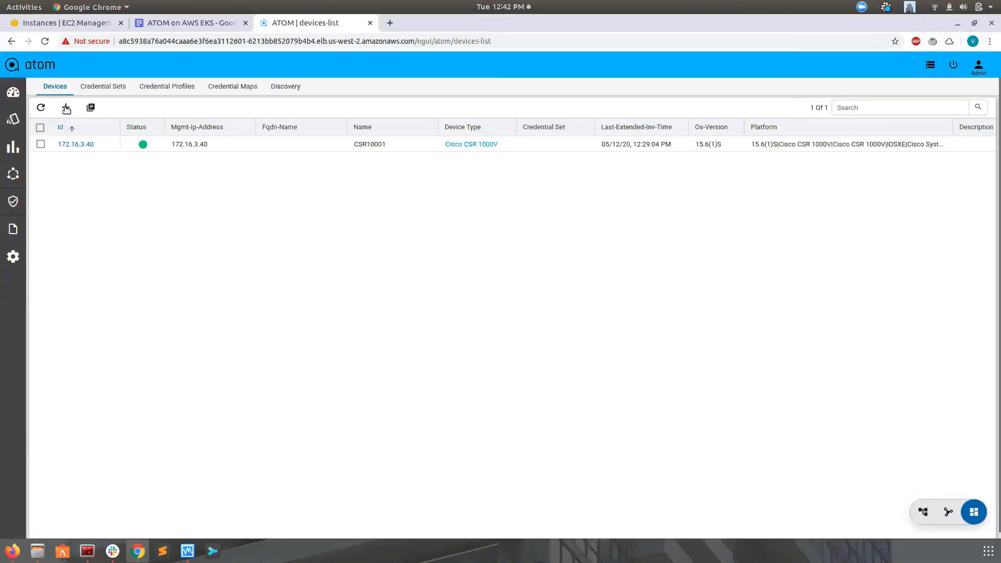
In ATOM, create a managed device with Id and management IP 172.16.3.43 and credential profile "profile", then refresh the device list
{"action": "left_click", "coordinate": [67, 105]}
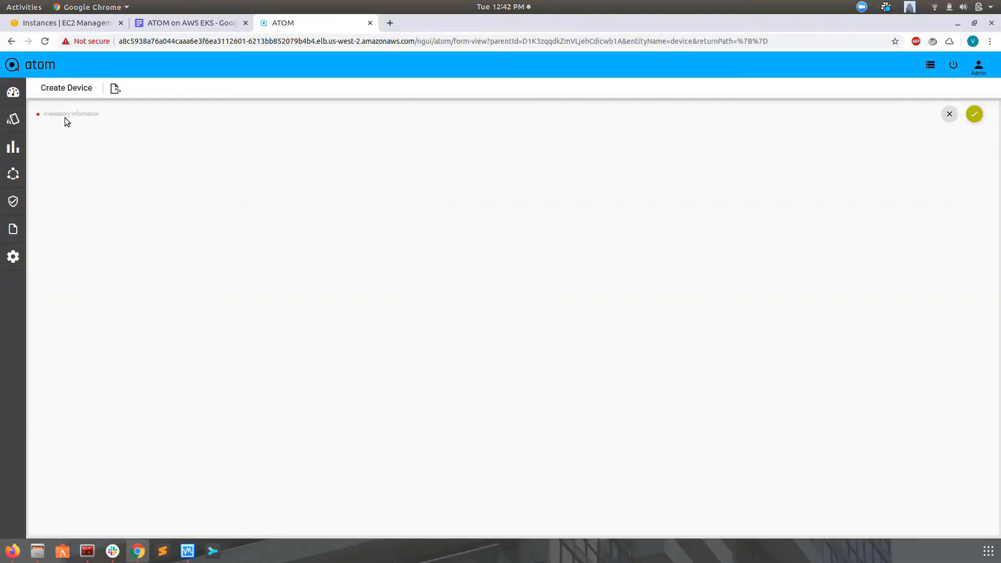
{"action": "left_click", "coordinate": [101, 147]}
{"action": "type", "text": "172.16.3.43"}
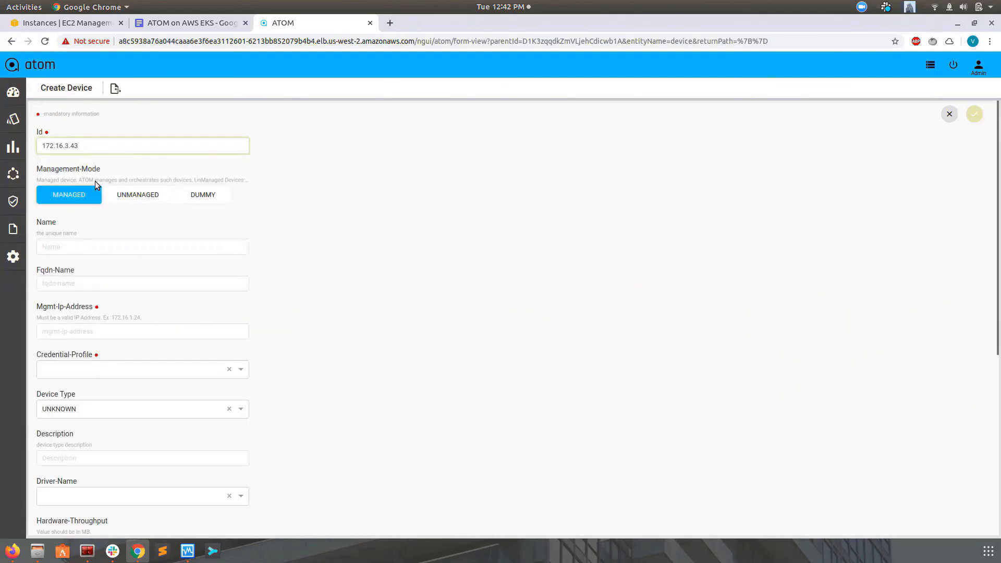
{"action": "left_click", "coordinate": [76, 332]}
{"action": "type", "text": "172.16.3.43"}
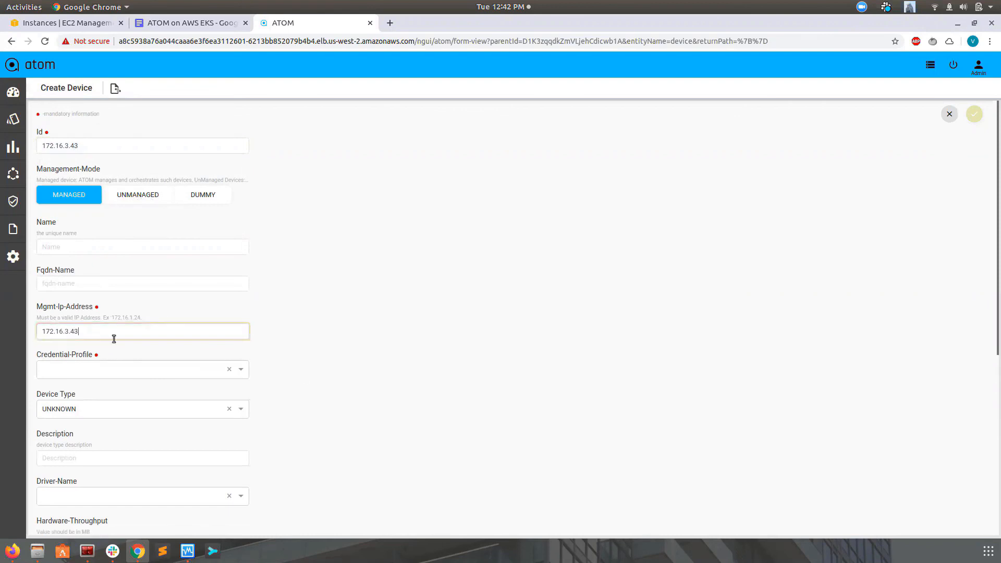
{"action": "left_click", "coordinate": [241, 371]}
{"action": "left_click", "coordinate": [108, 397]}
{"action": "left_click_drag", "start_coordinate": [992, 329], "coordinate": [985, 387]}
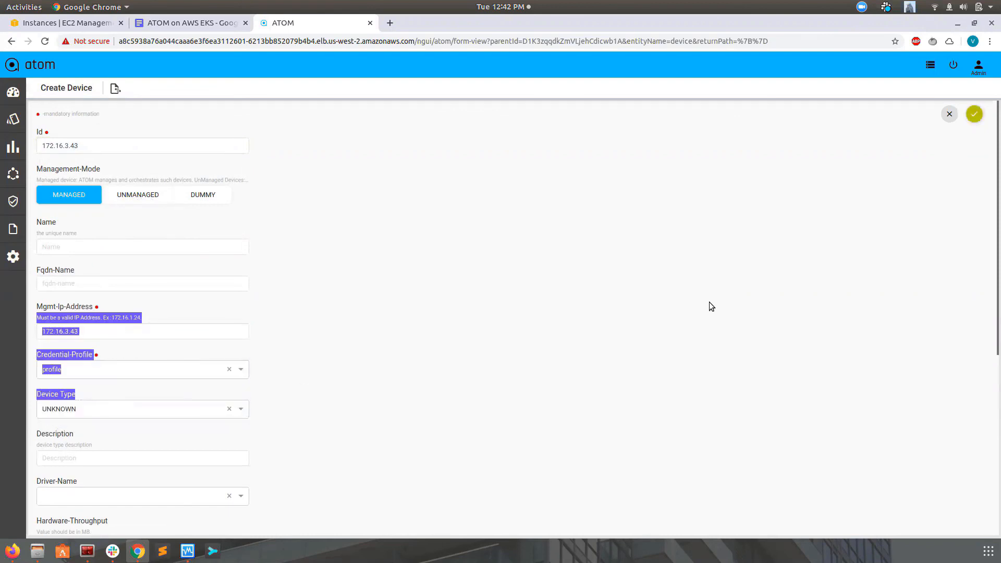
{"action": "left_click", "coordinate": [974, 114]}
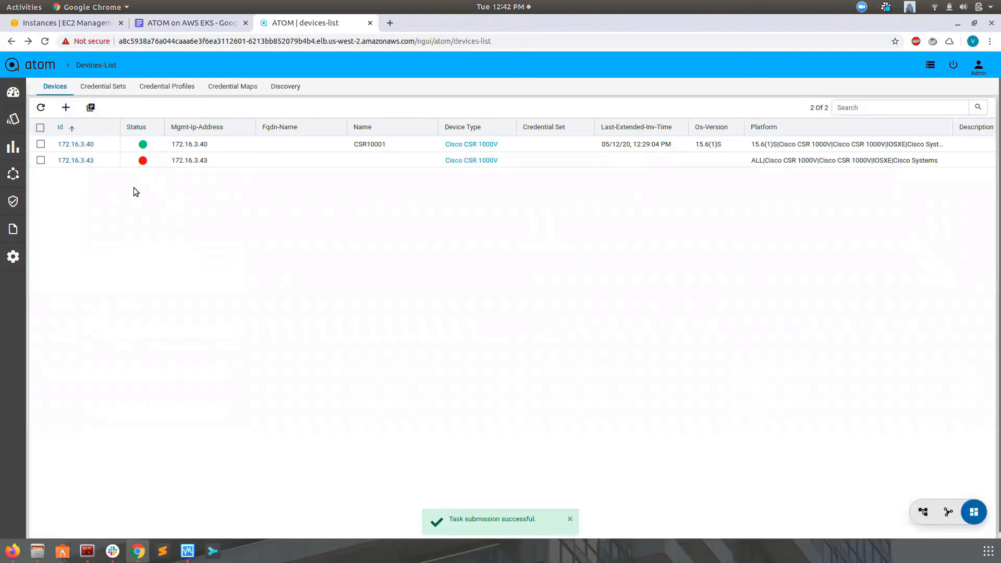
{"action": "left_click", "coordinate": [41, 107]}
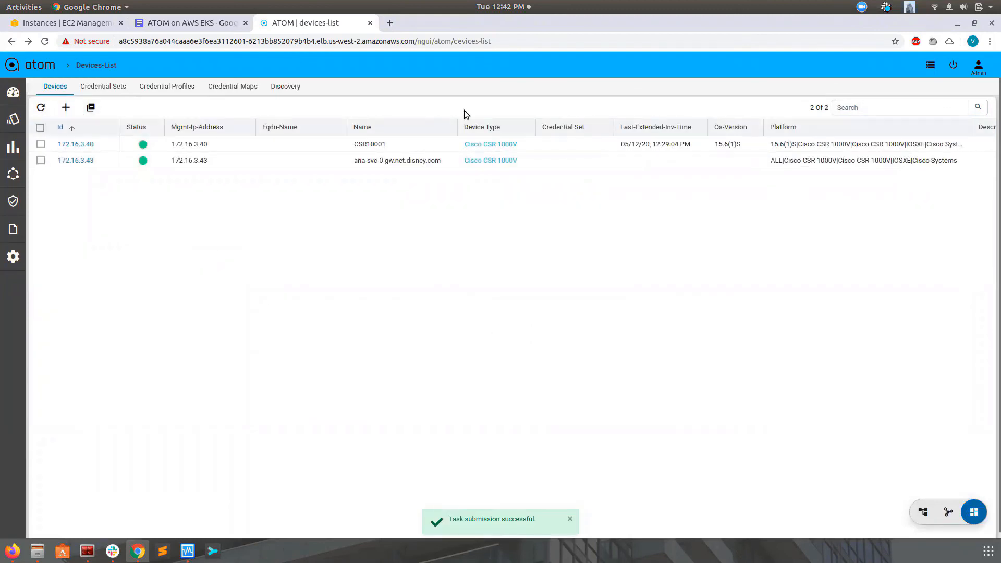